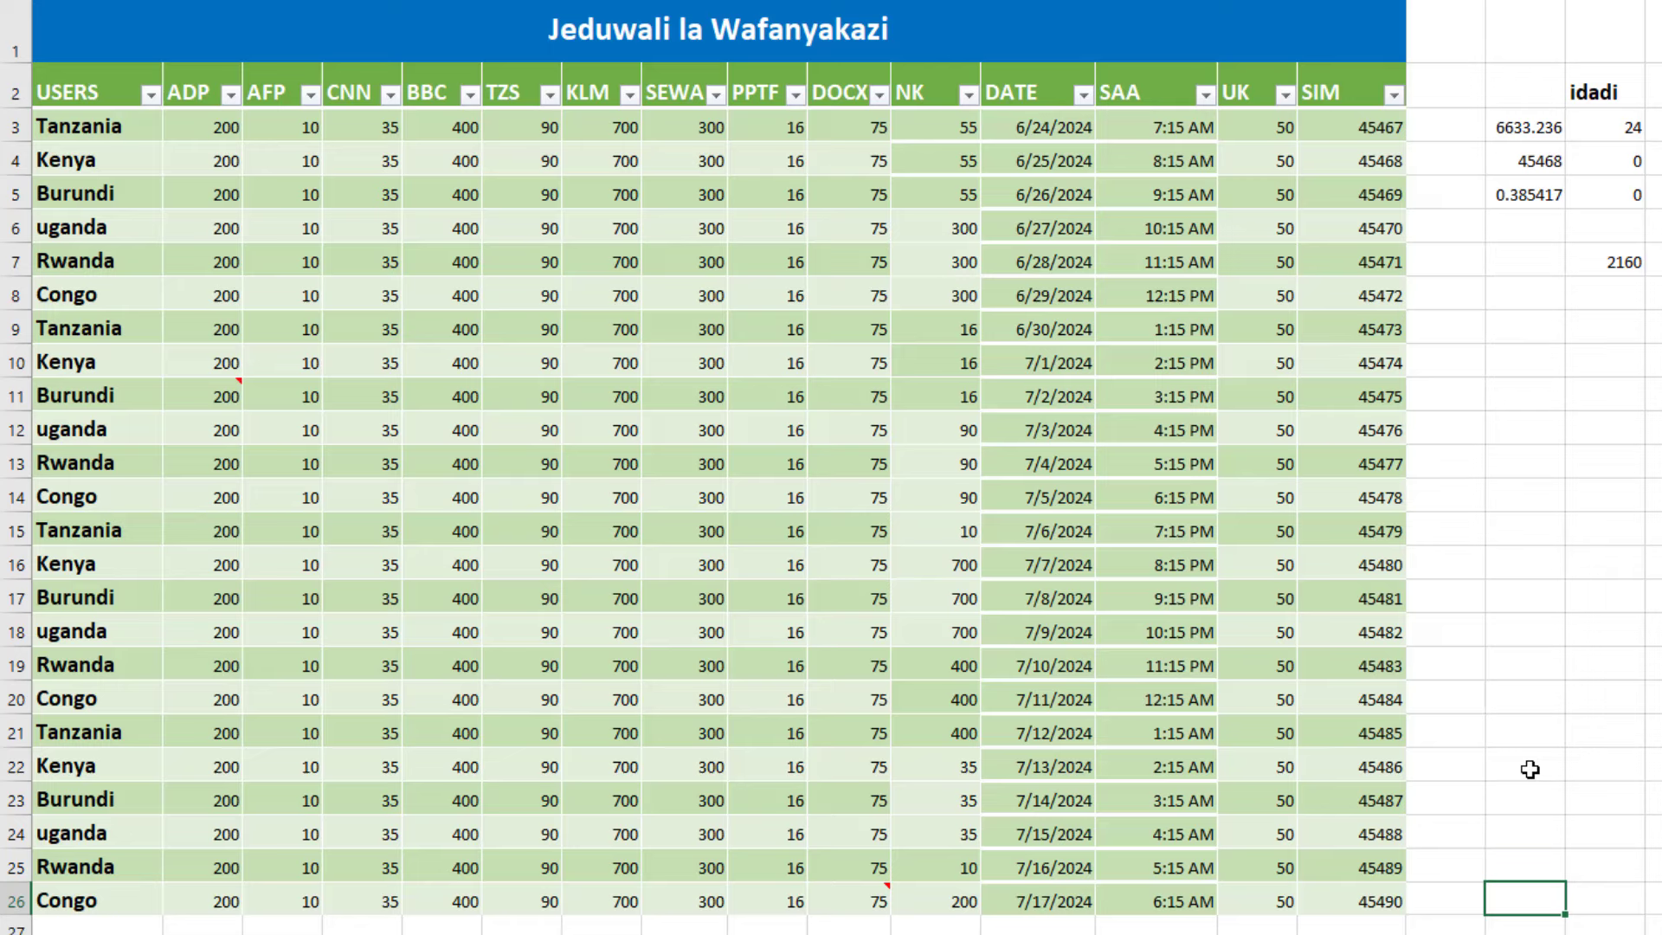
Step: Inspect the AFP and USERS sort and filter options without changing anything
click(111, 82)
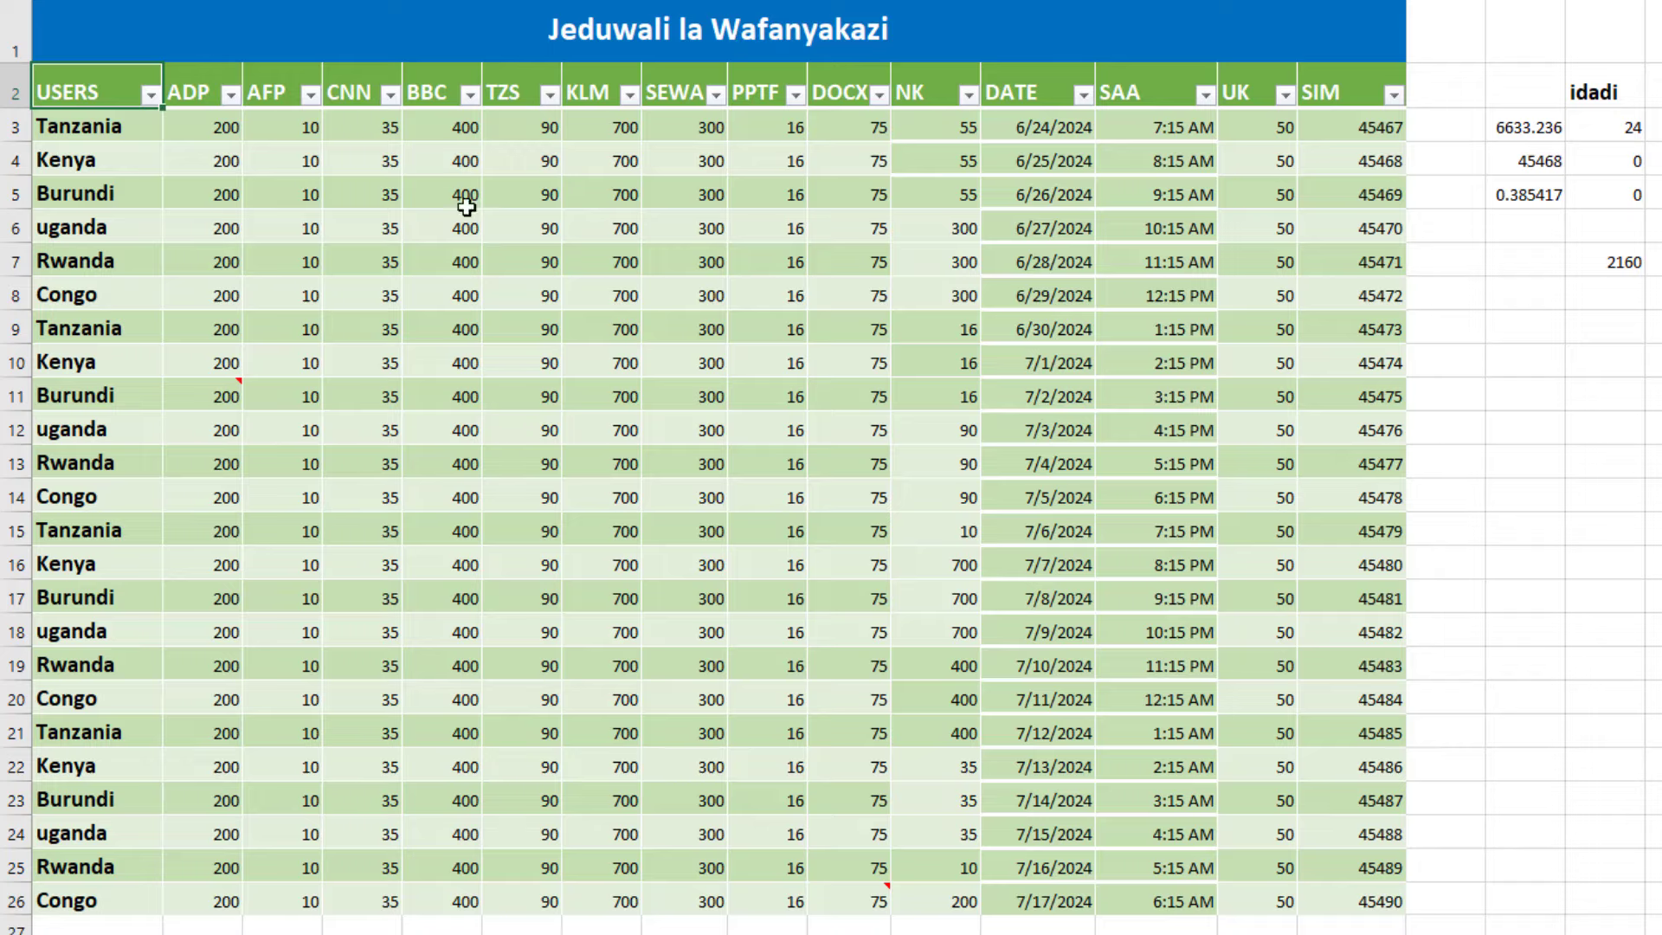
click(339, 225)
click(310, 93)
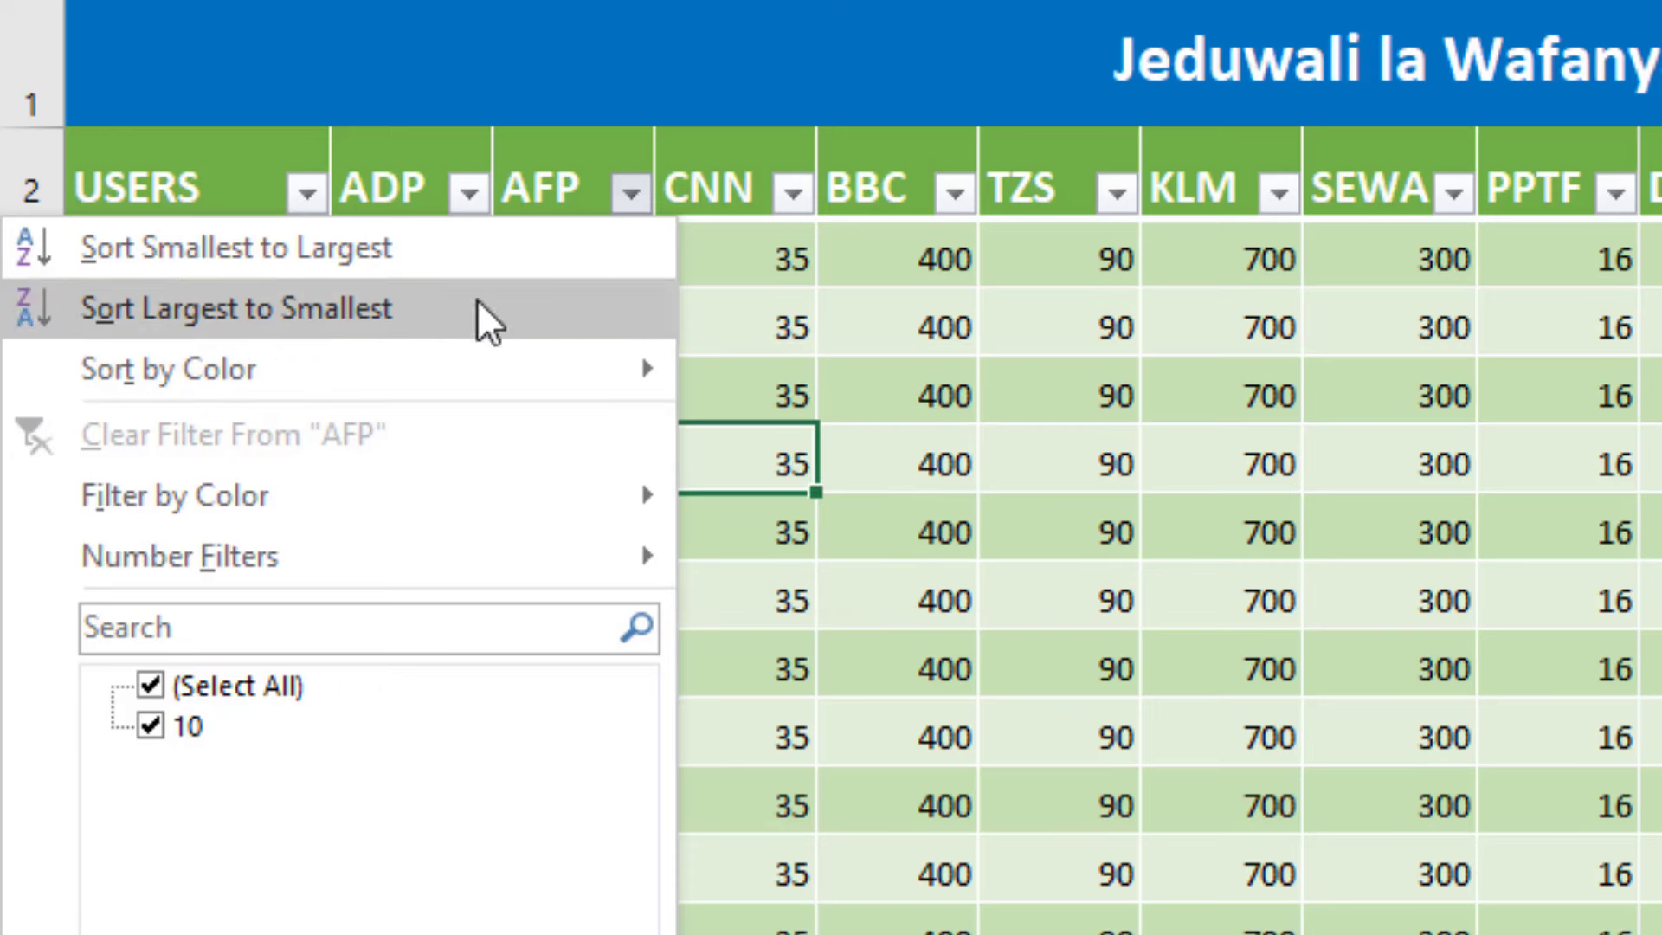
click(1116, 411)
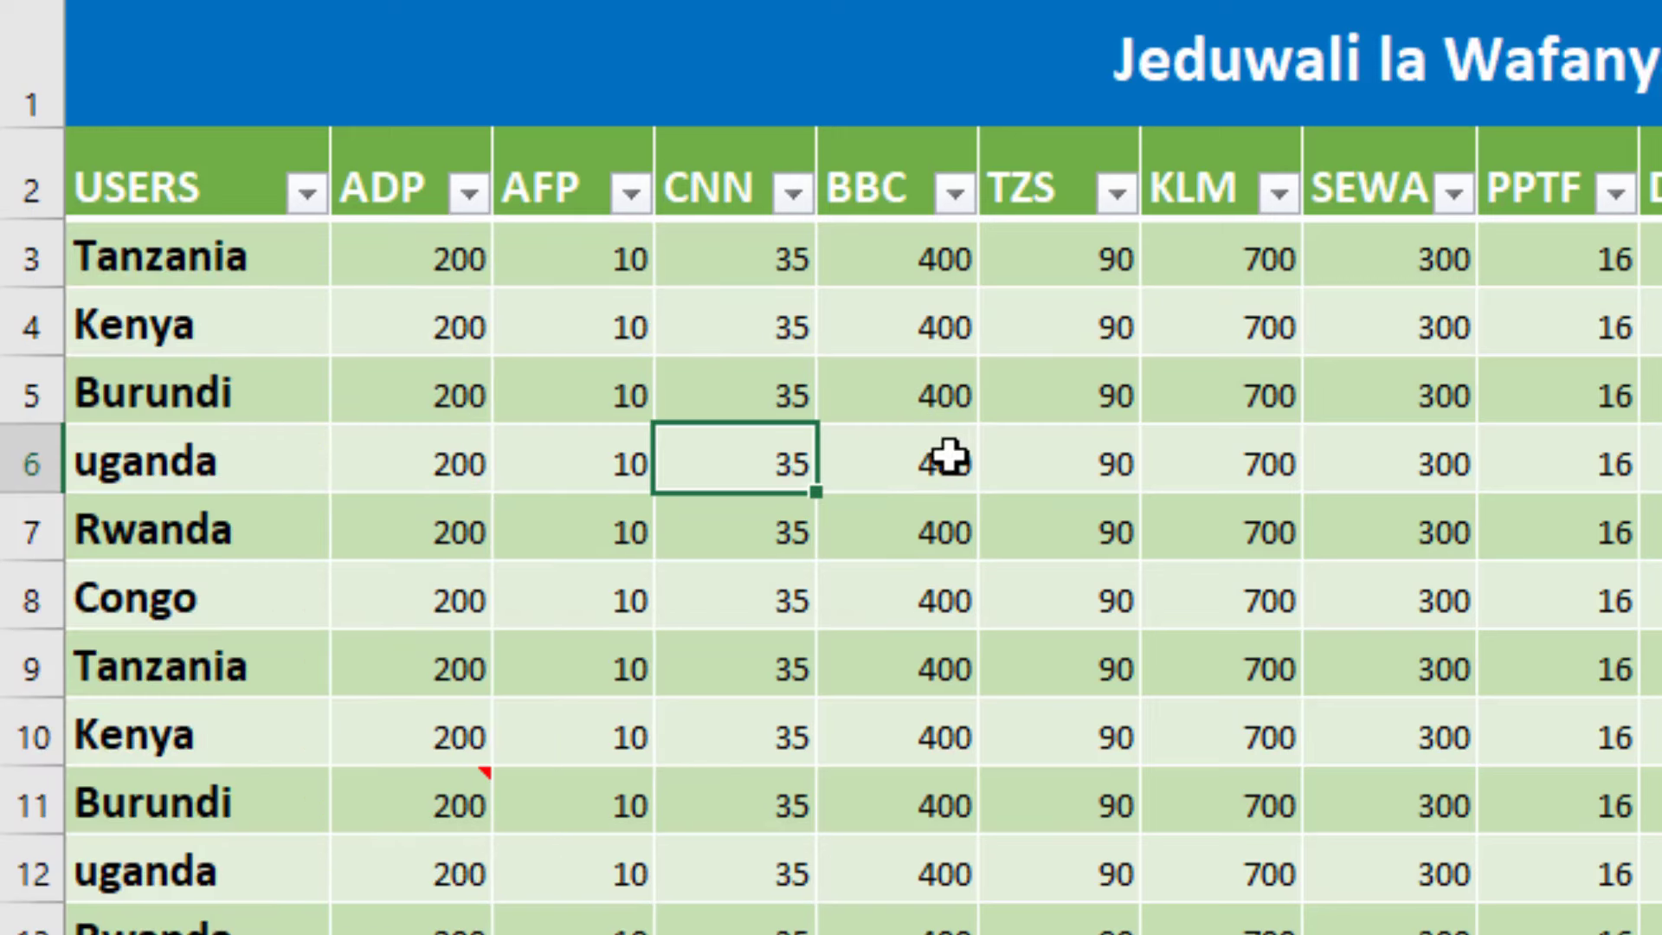
click(304, 194)
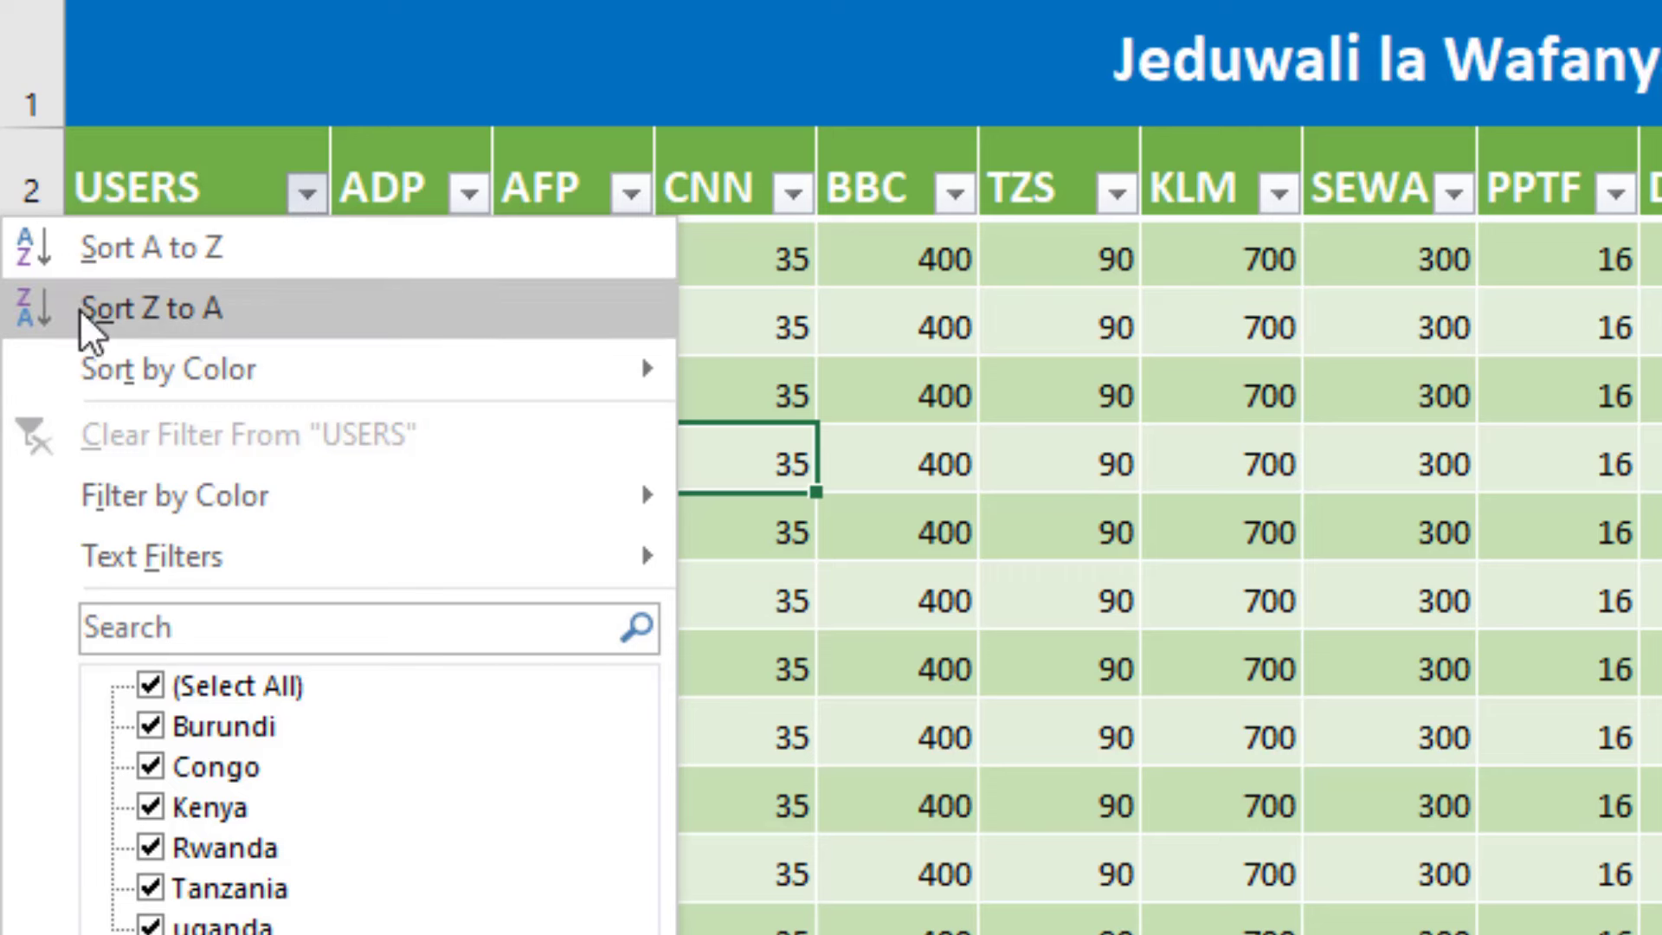
click(1232, 549)
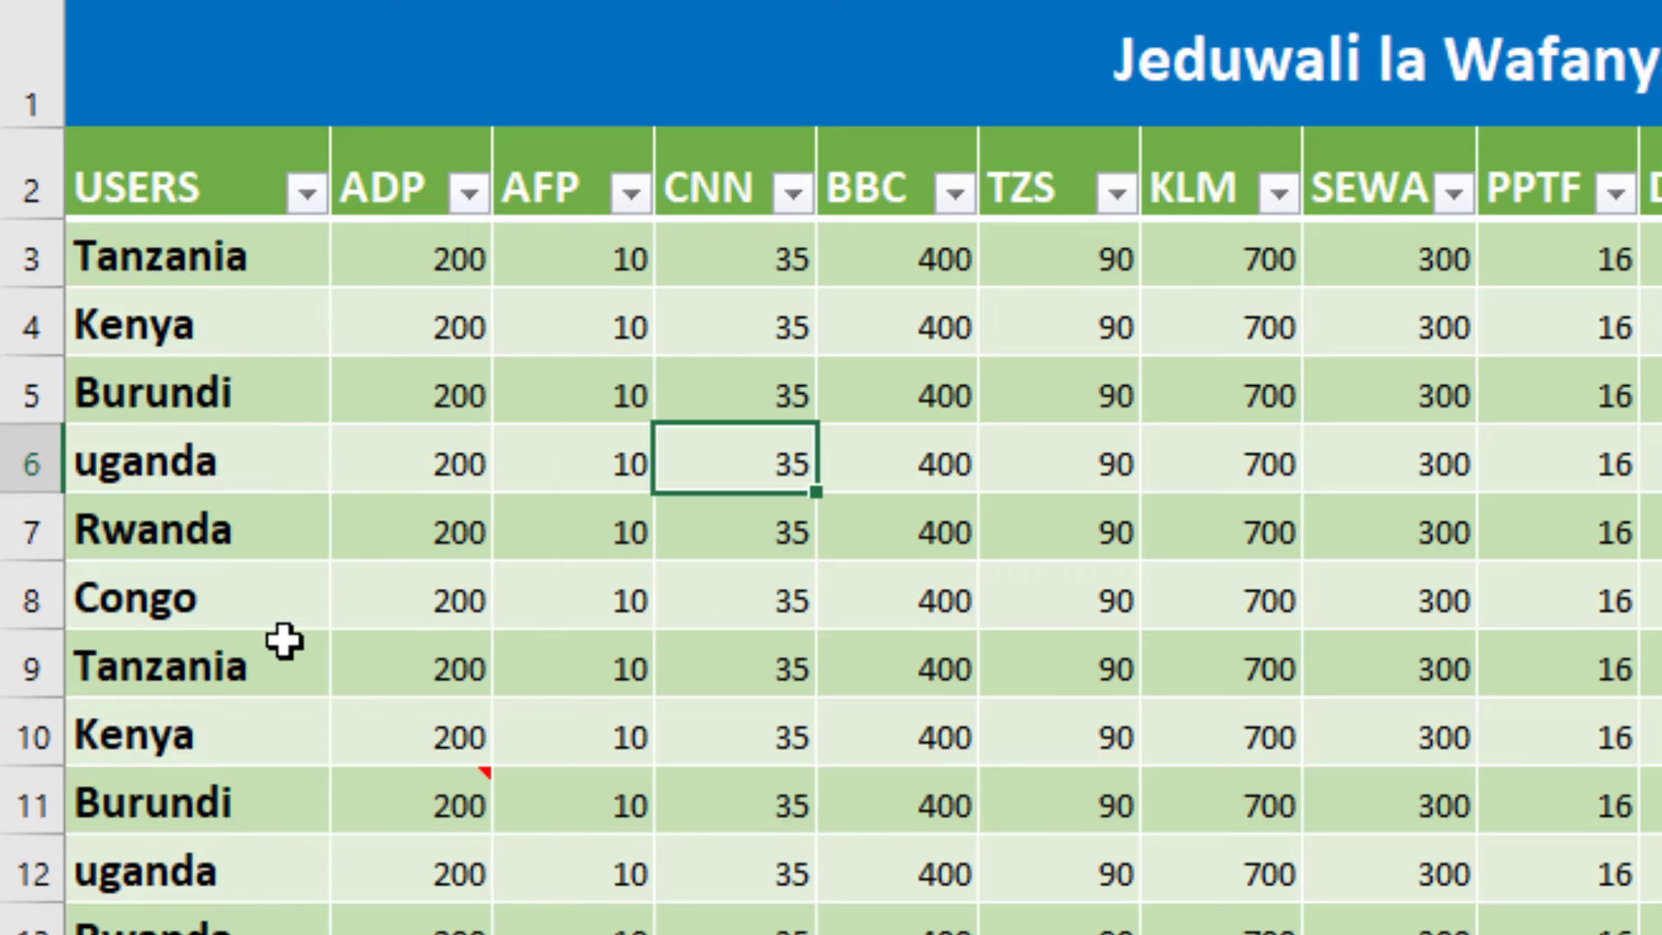
Step: Sort USERS Z to A, then re-sort it A to Z so Burundi leads
right_click(143, 461)
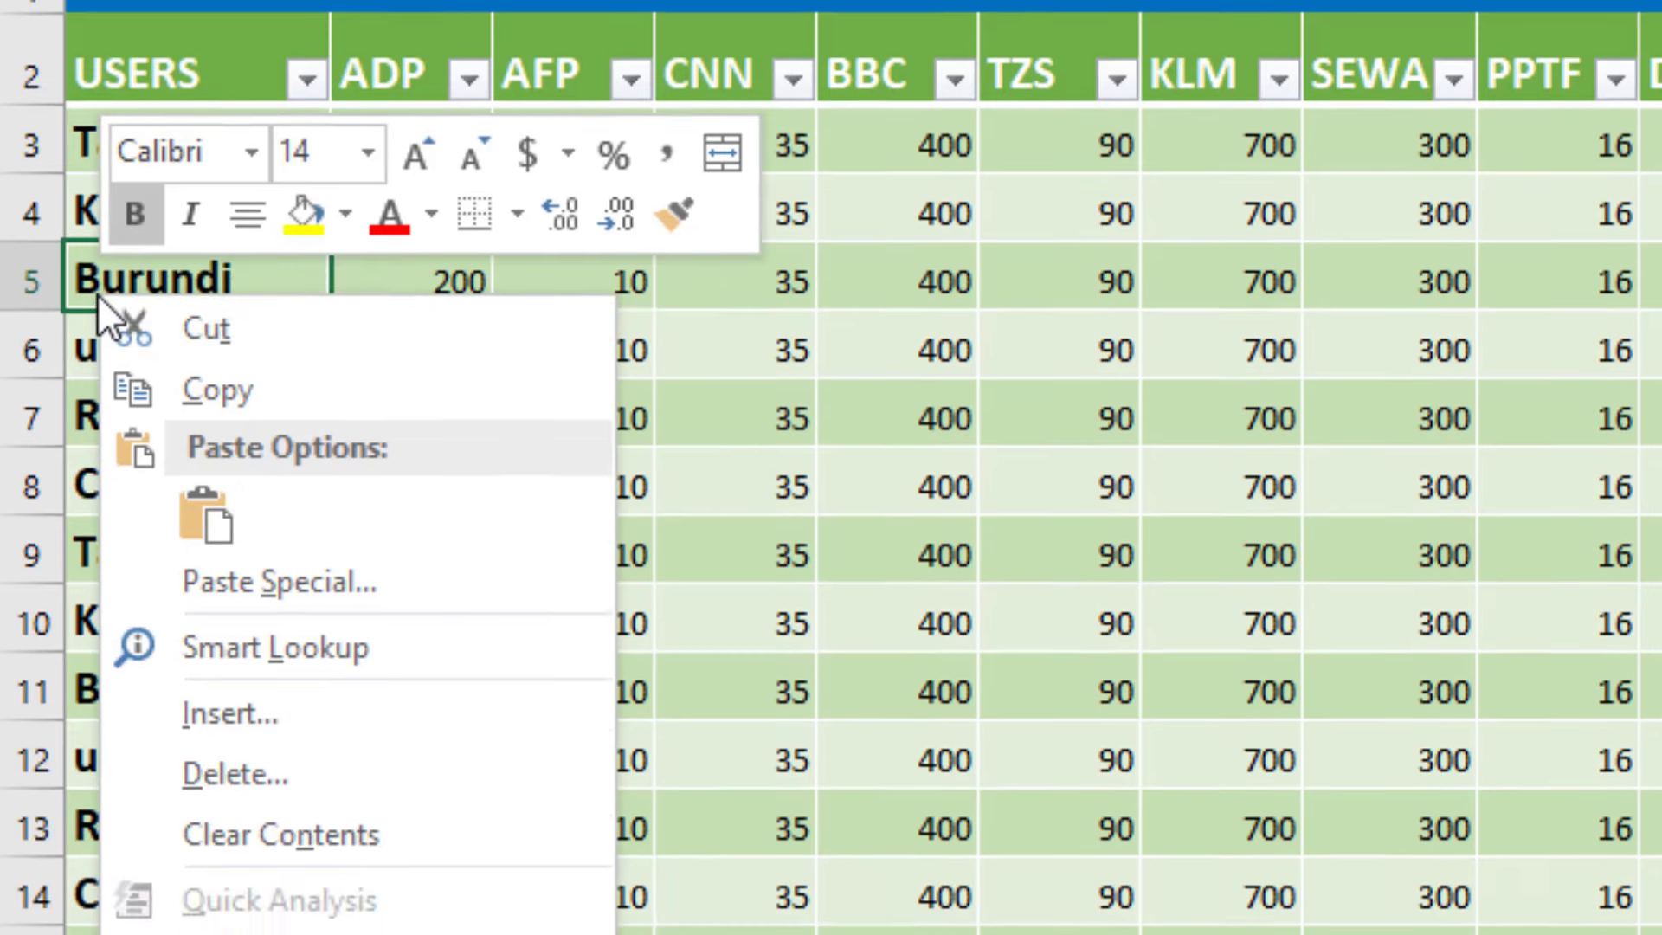
mouse_move(187, 797)
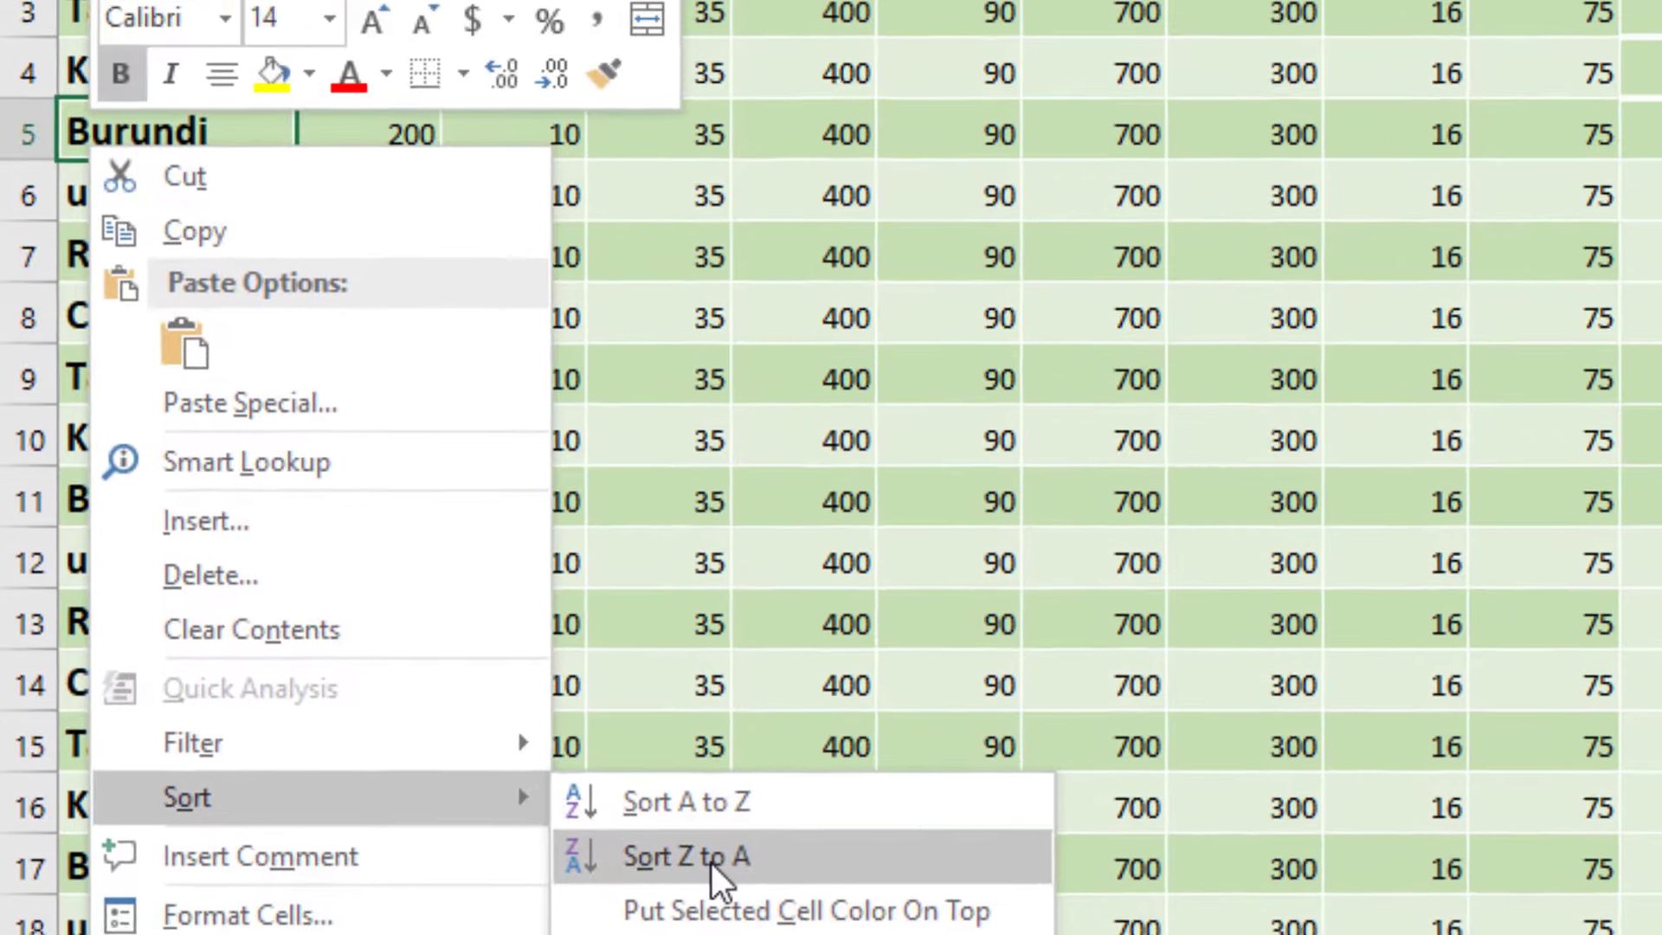
click(712, 864)
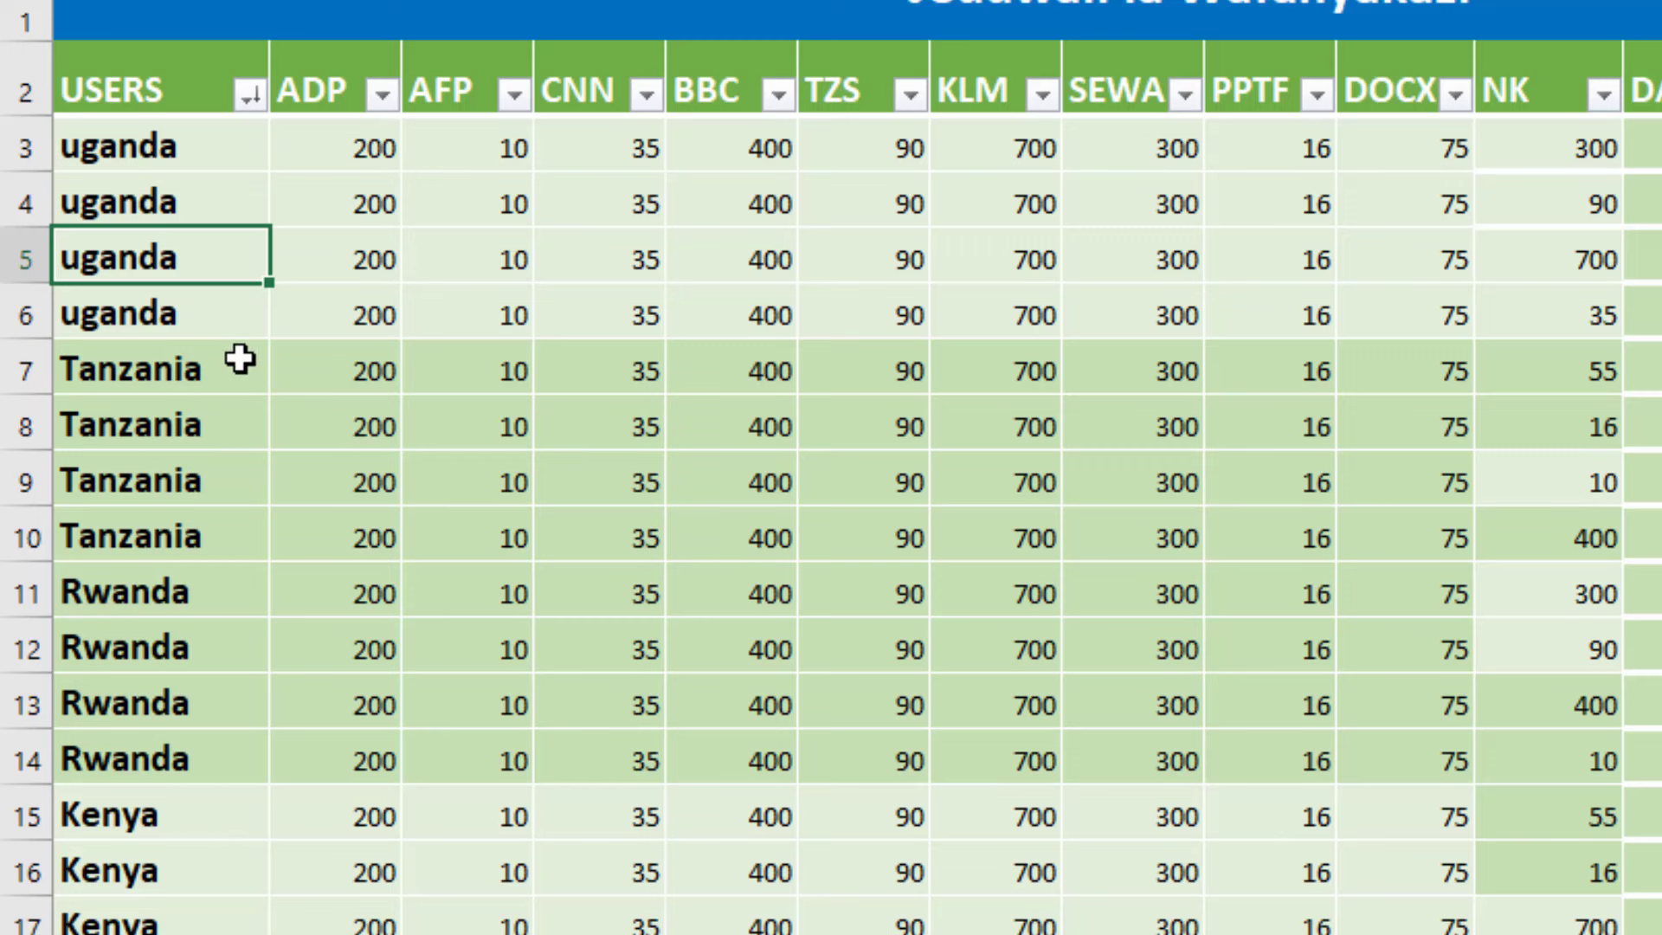
click(251, 97)
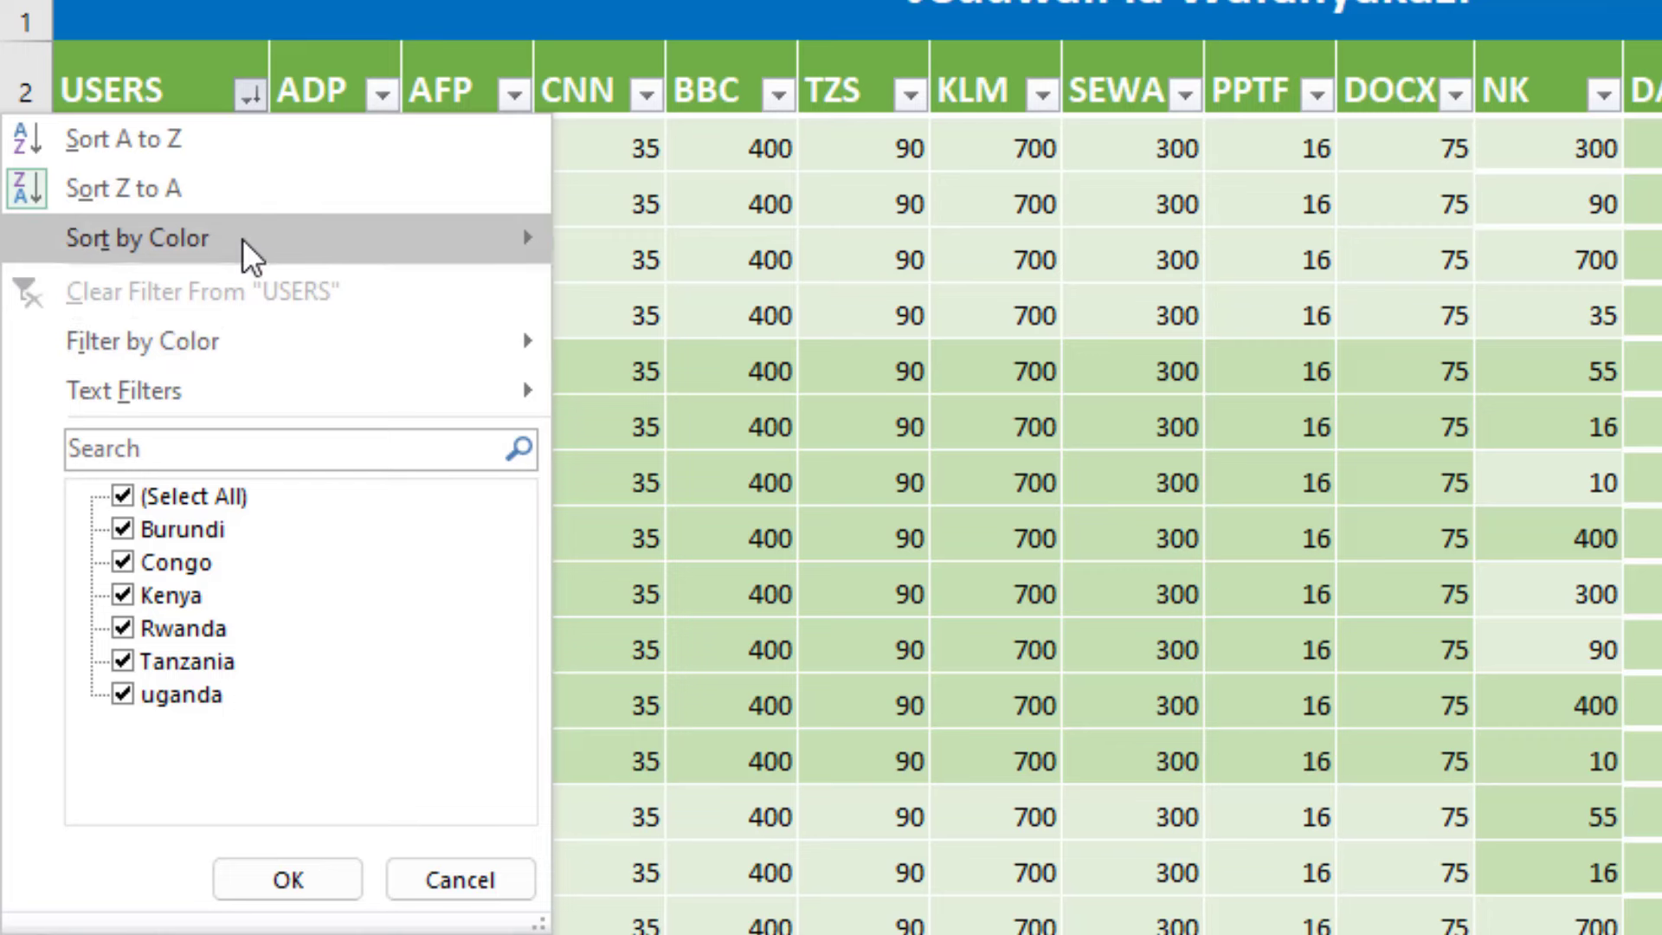
click(222, 147)
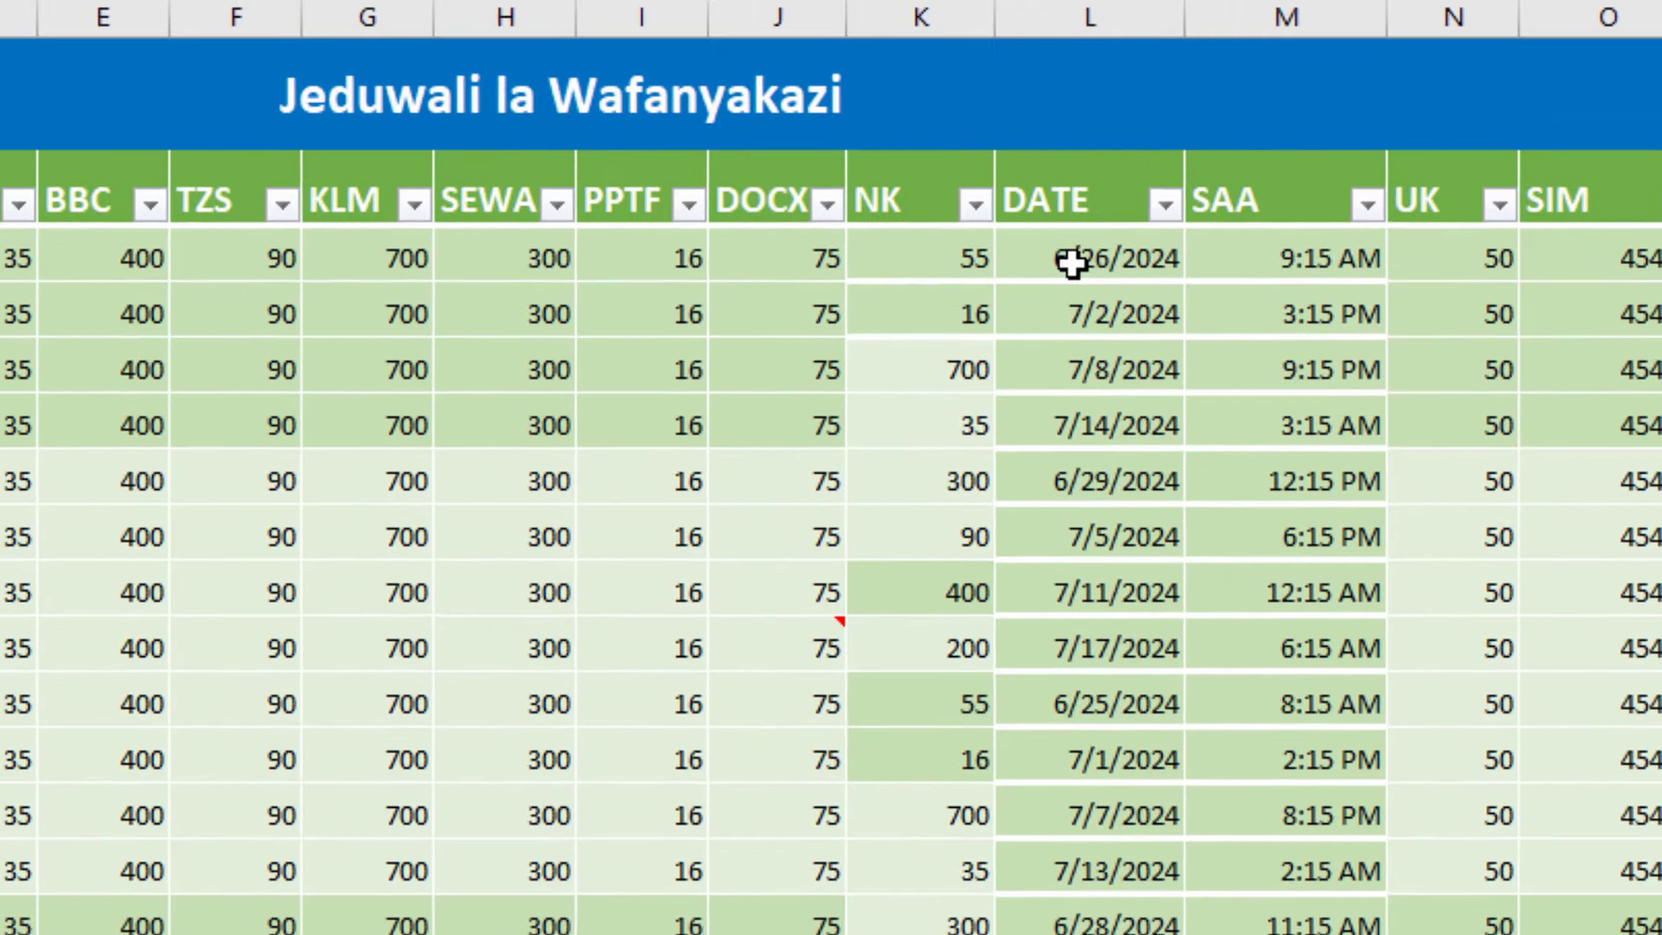
Step: Sort rows by DATE newest to oldest so 7/17/2024 is first, leaving SAA times unsorted
right_click(1072, 263)
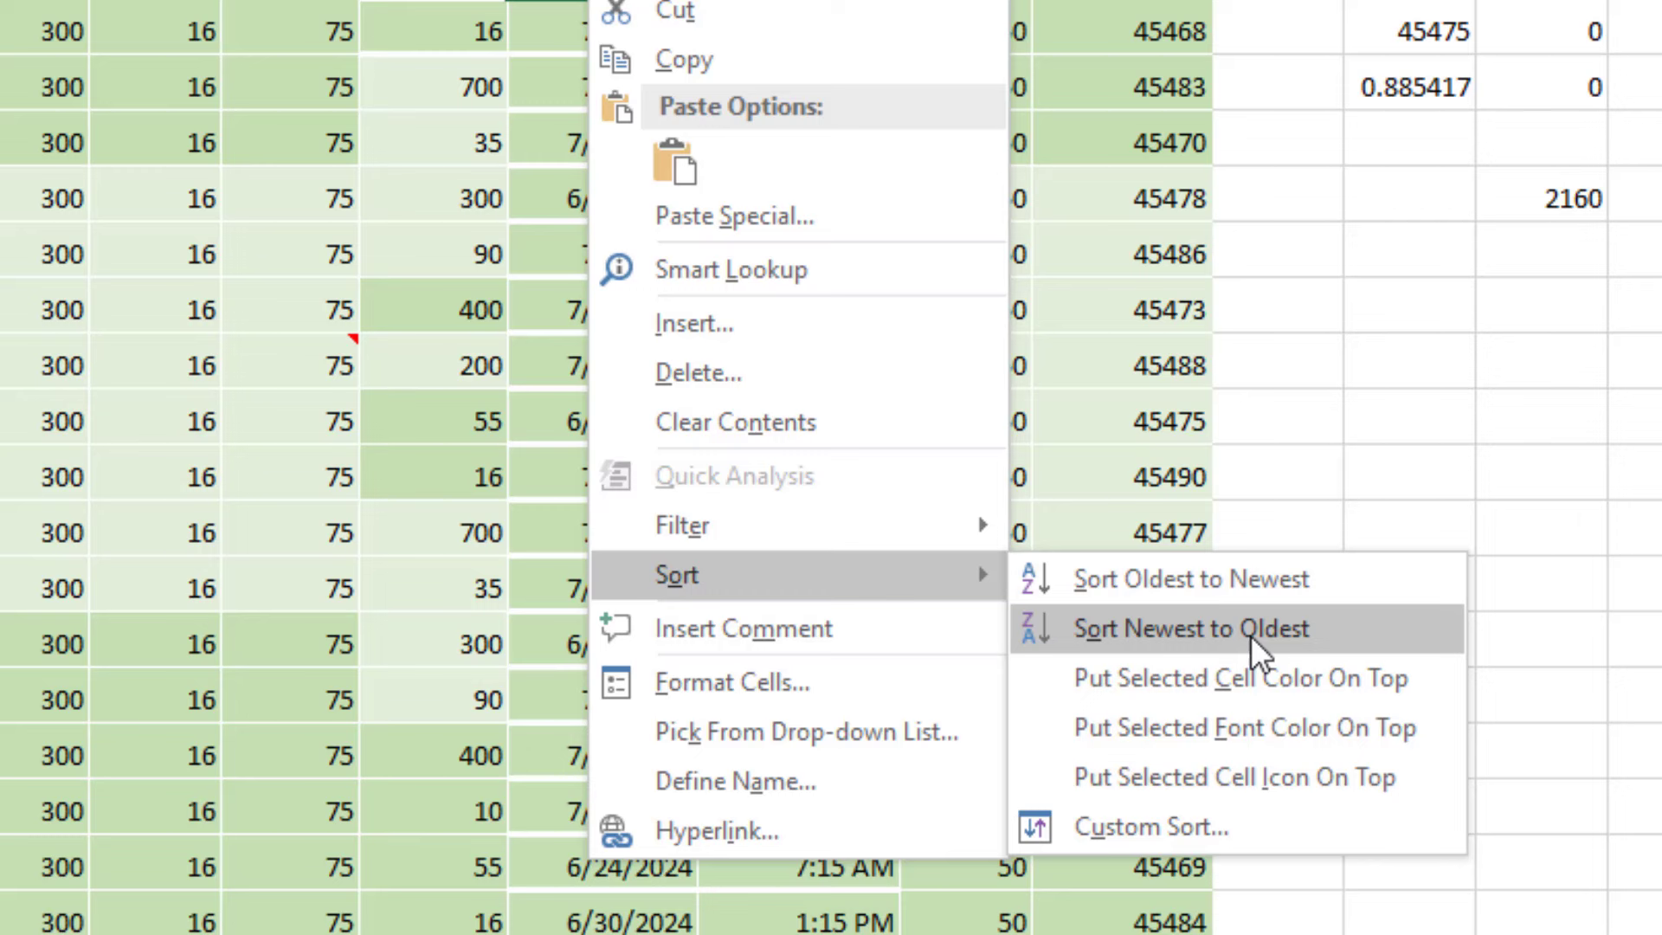
click(1250, 635)
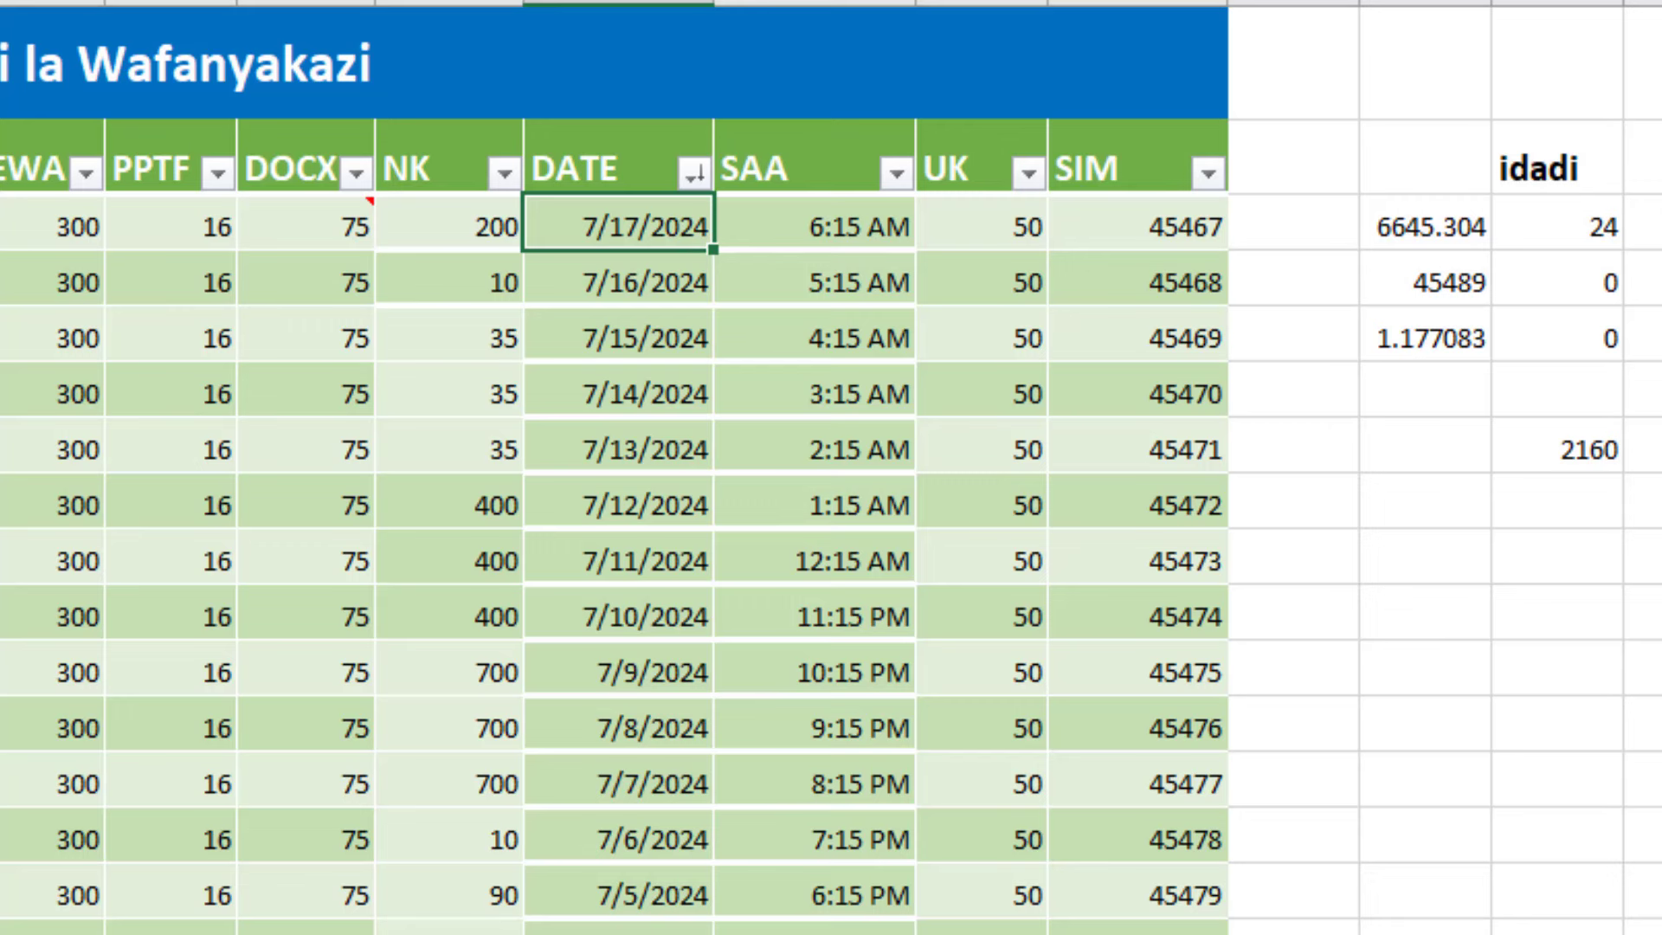
click(842, 229)
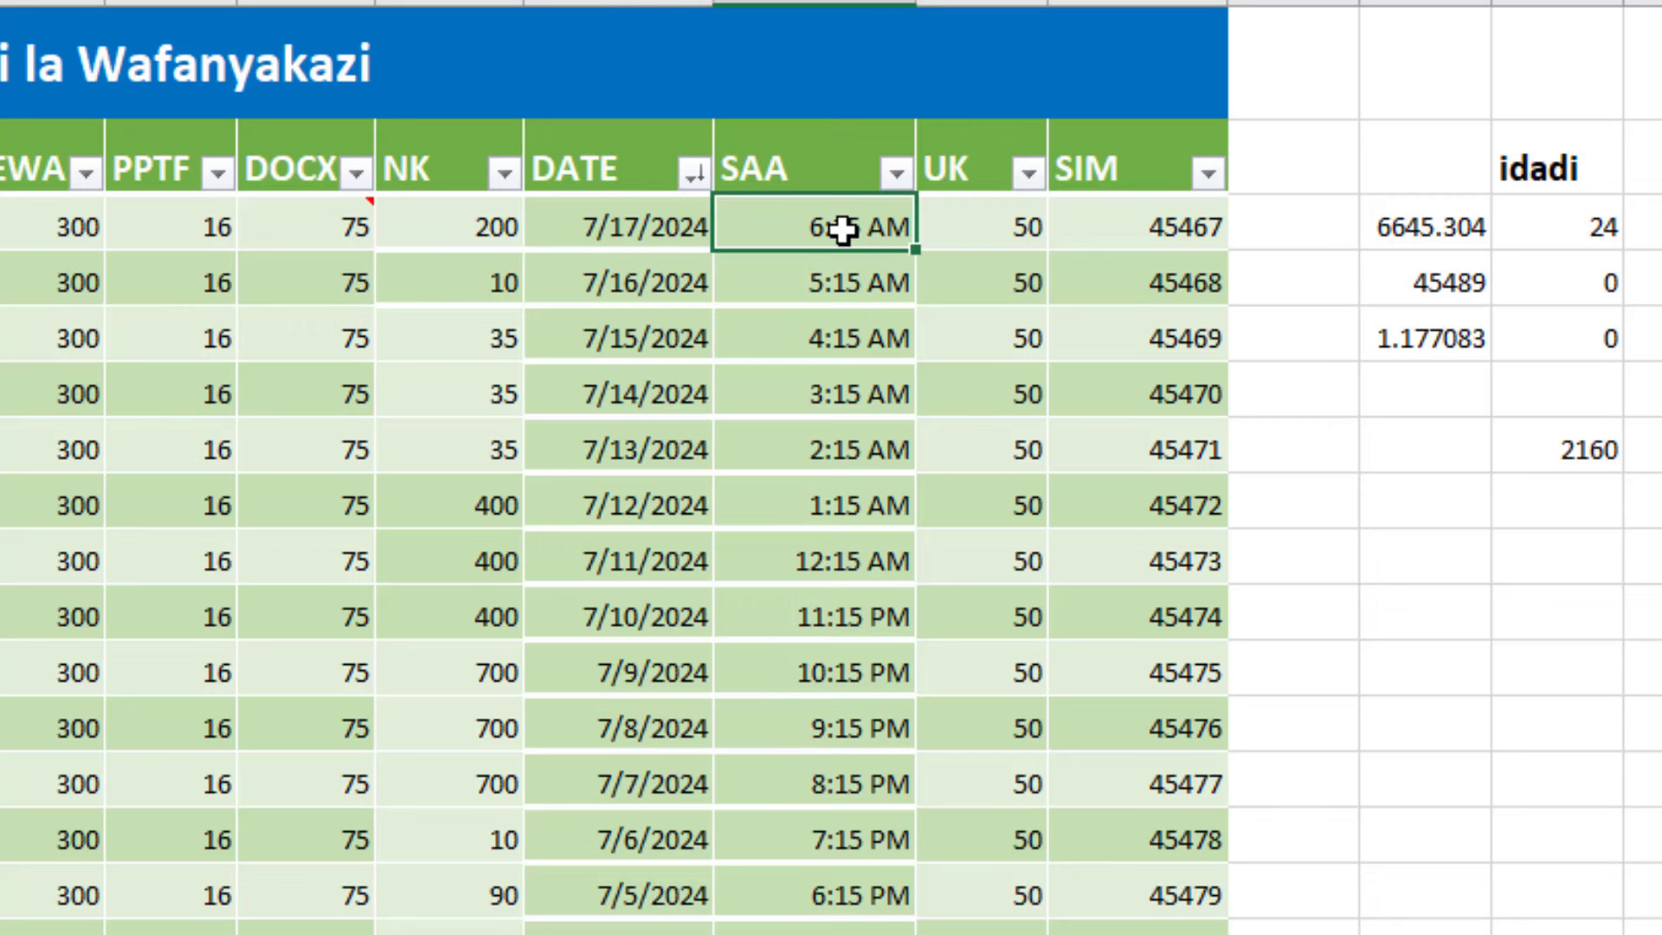
right_click(843, 229)
mouse_move(933, 824)
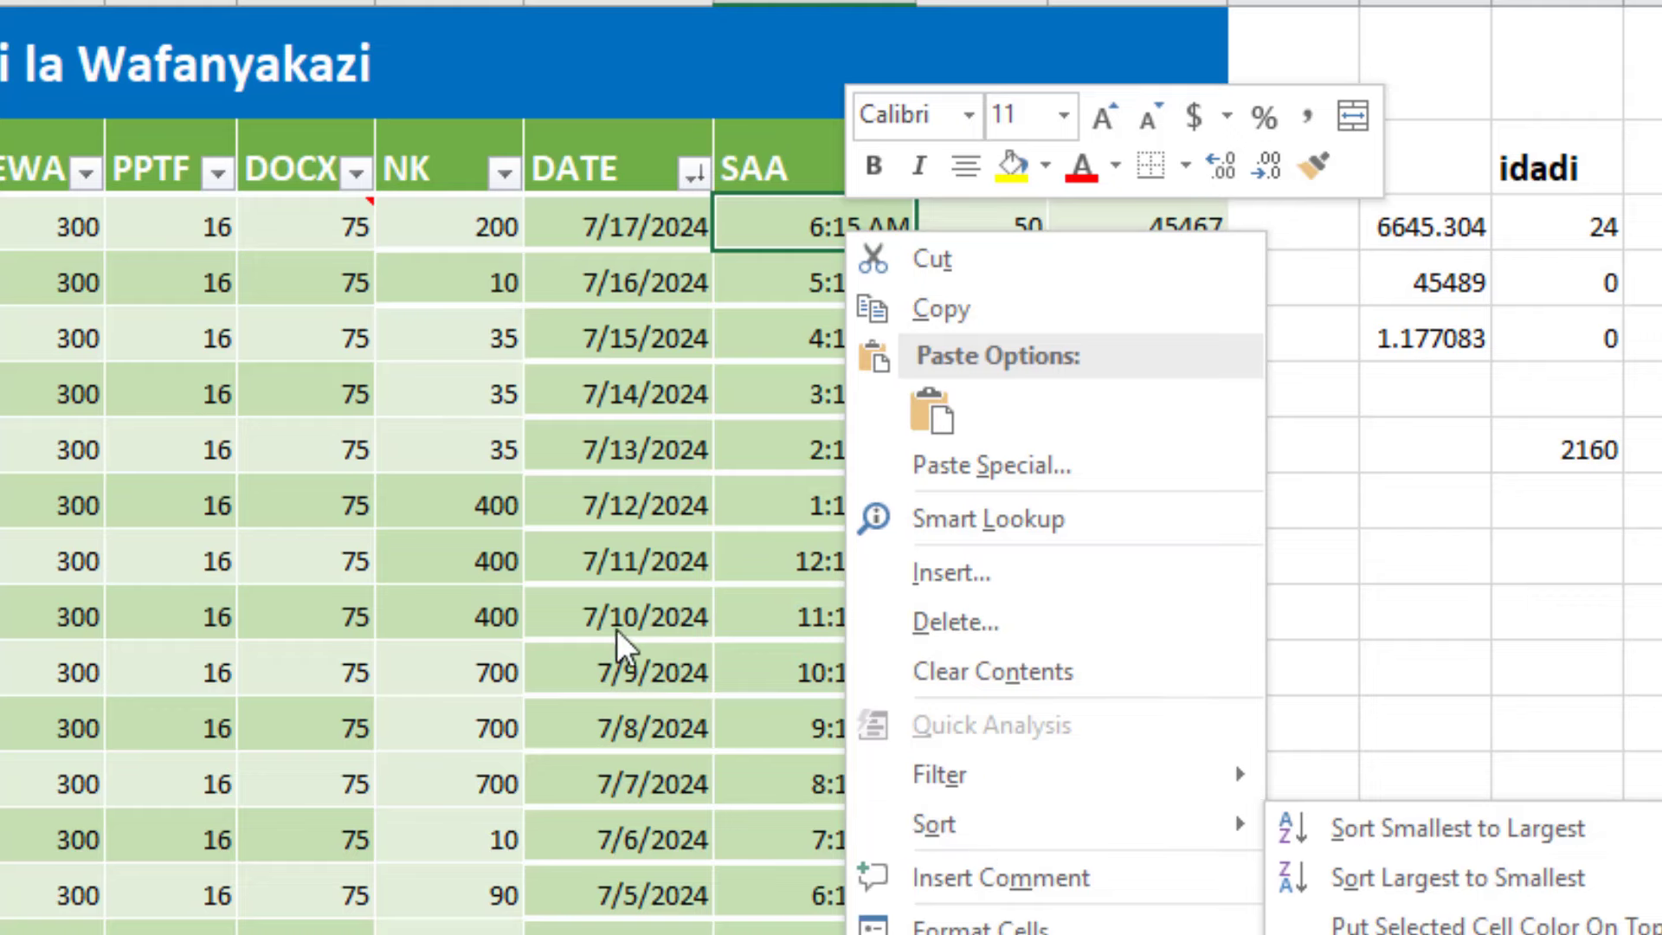
key(Escape)
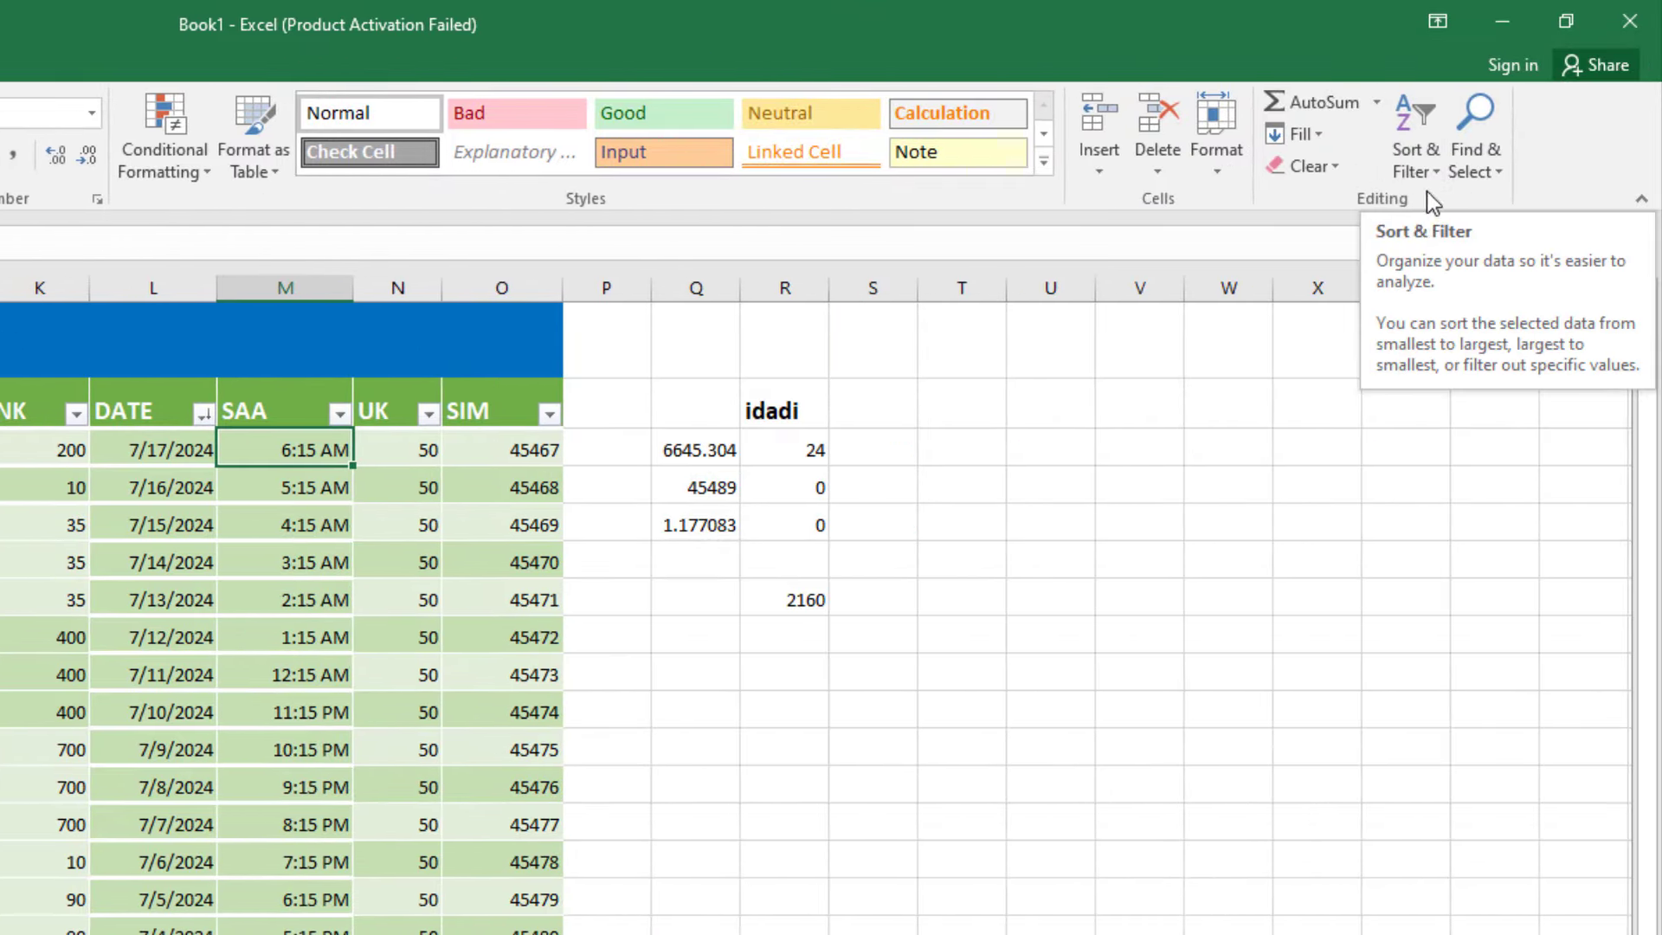
Step: Check the Home Sort & Filter list, then switch to the Data ribbon
click(1429, 176)
click(1422, 147)
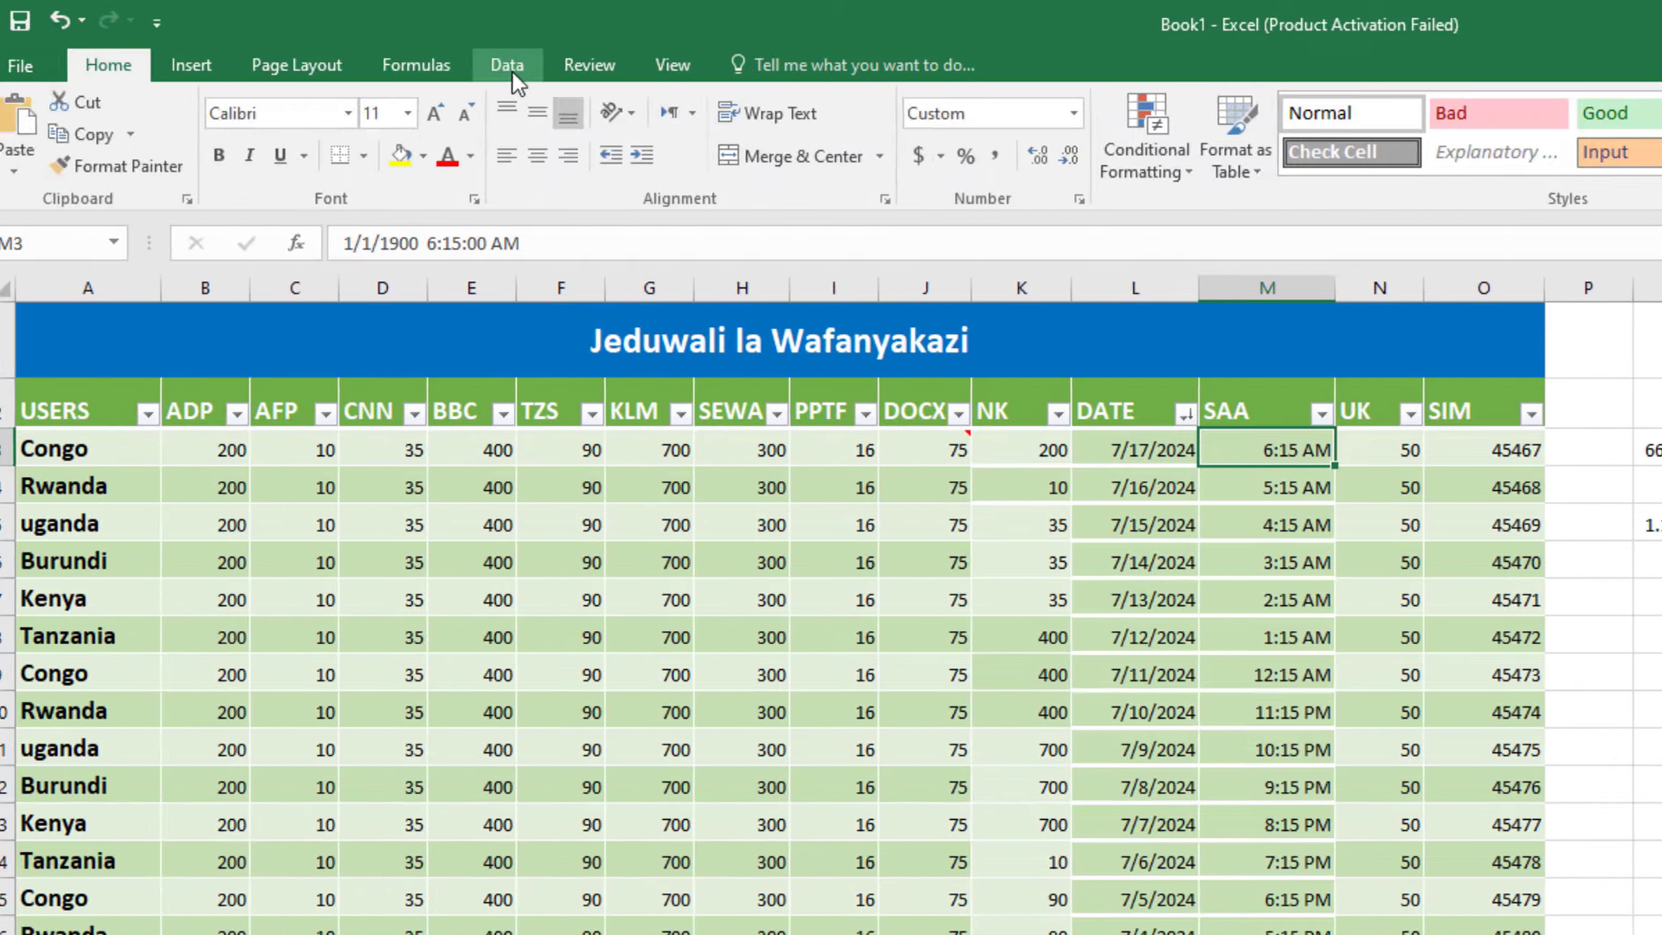
click(511, 70)
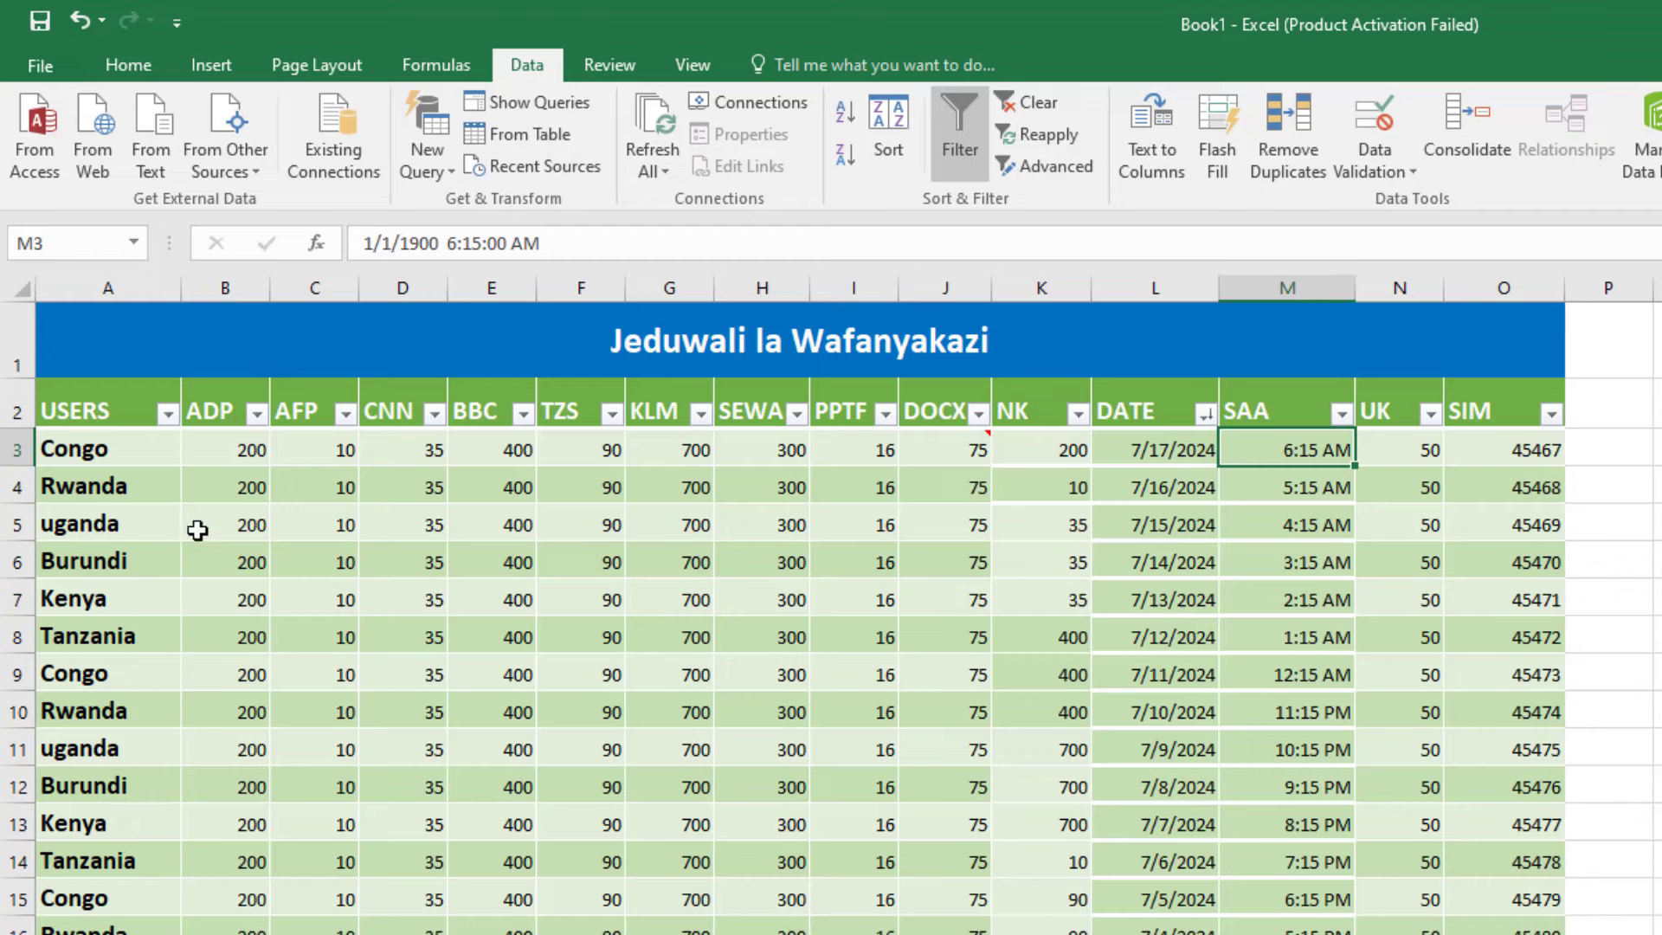
Step: Select the Congo and Burundi USERS cells and the 7/17/2024 DATE value
click(72, 451)
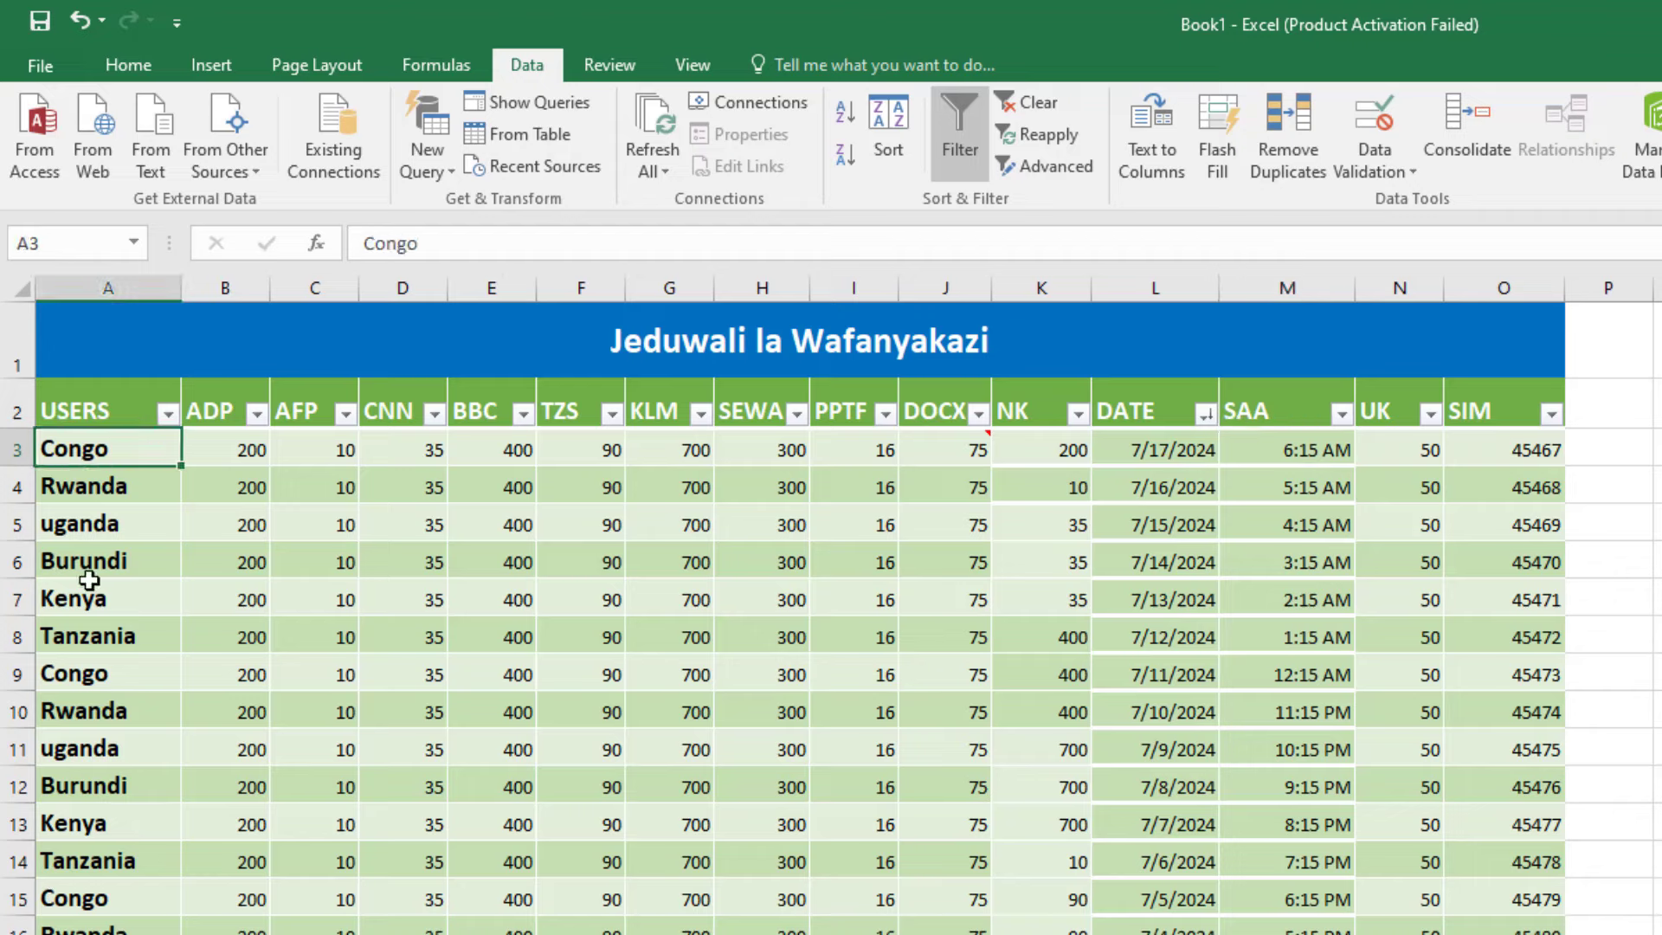
click(86, 767)
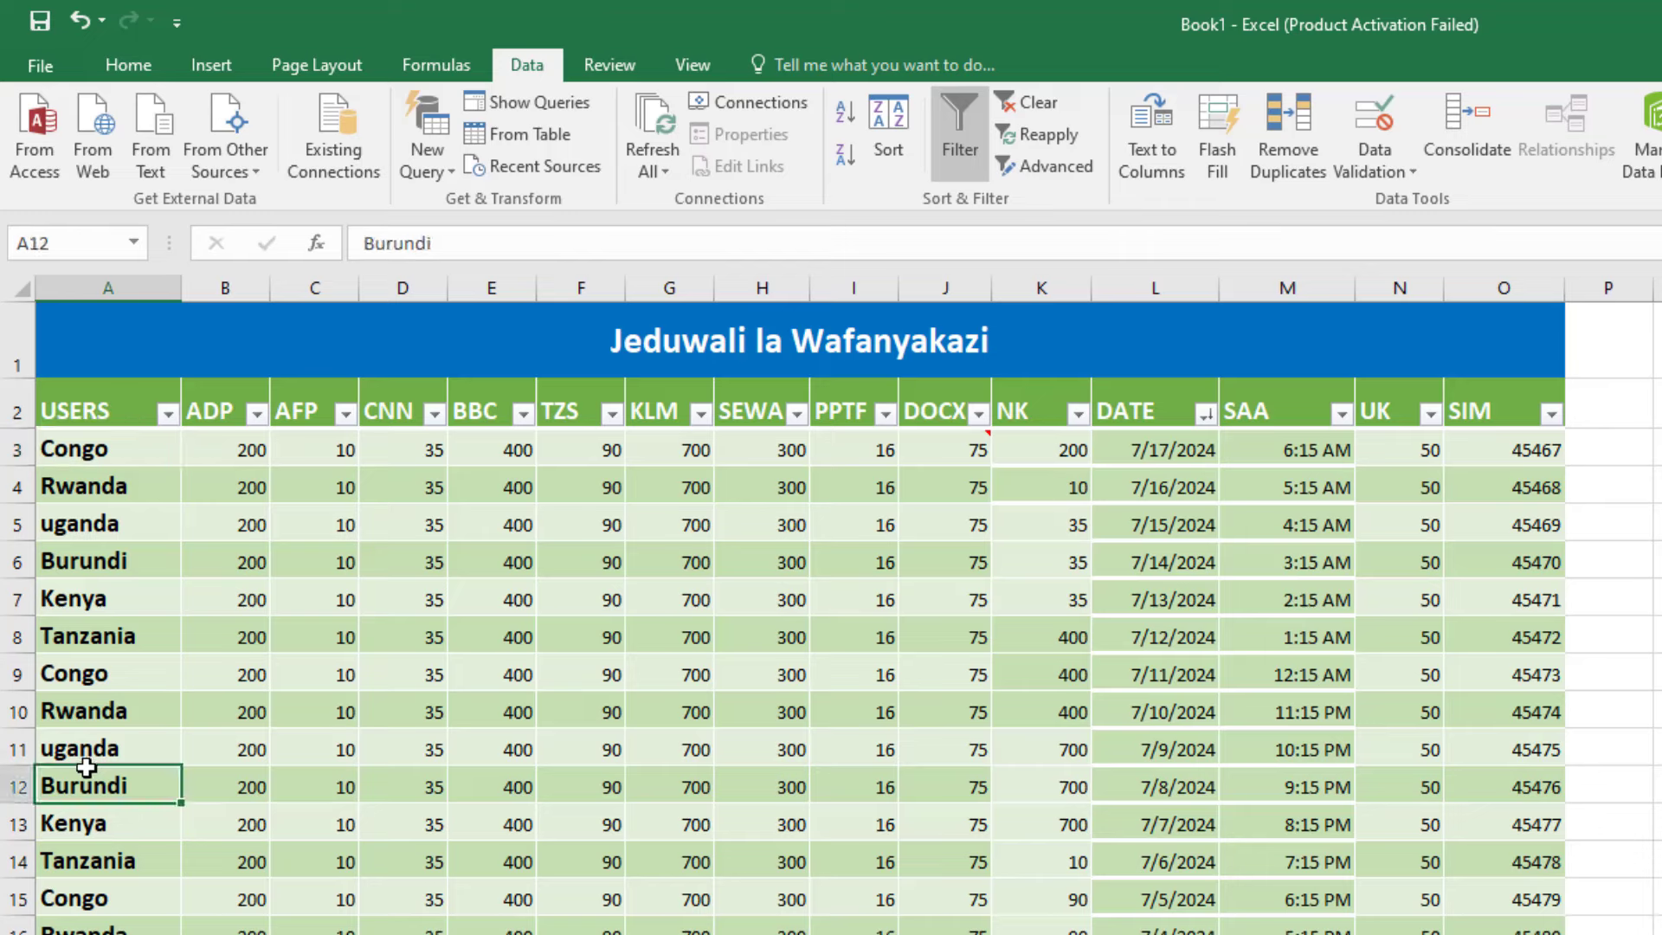
click(1159, 454)
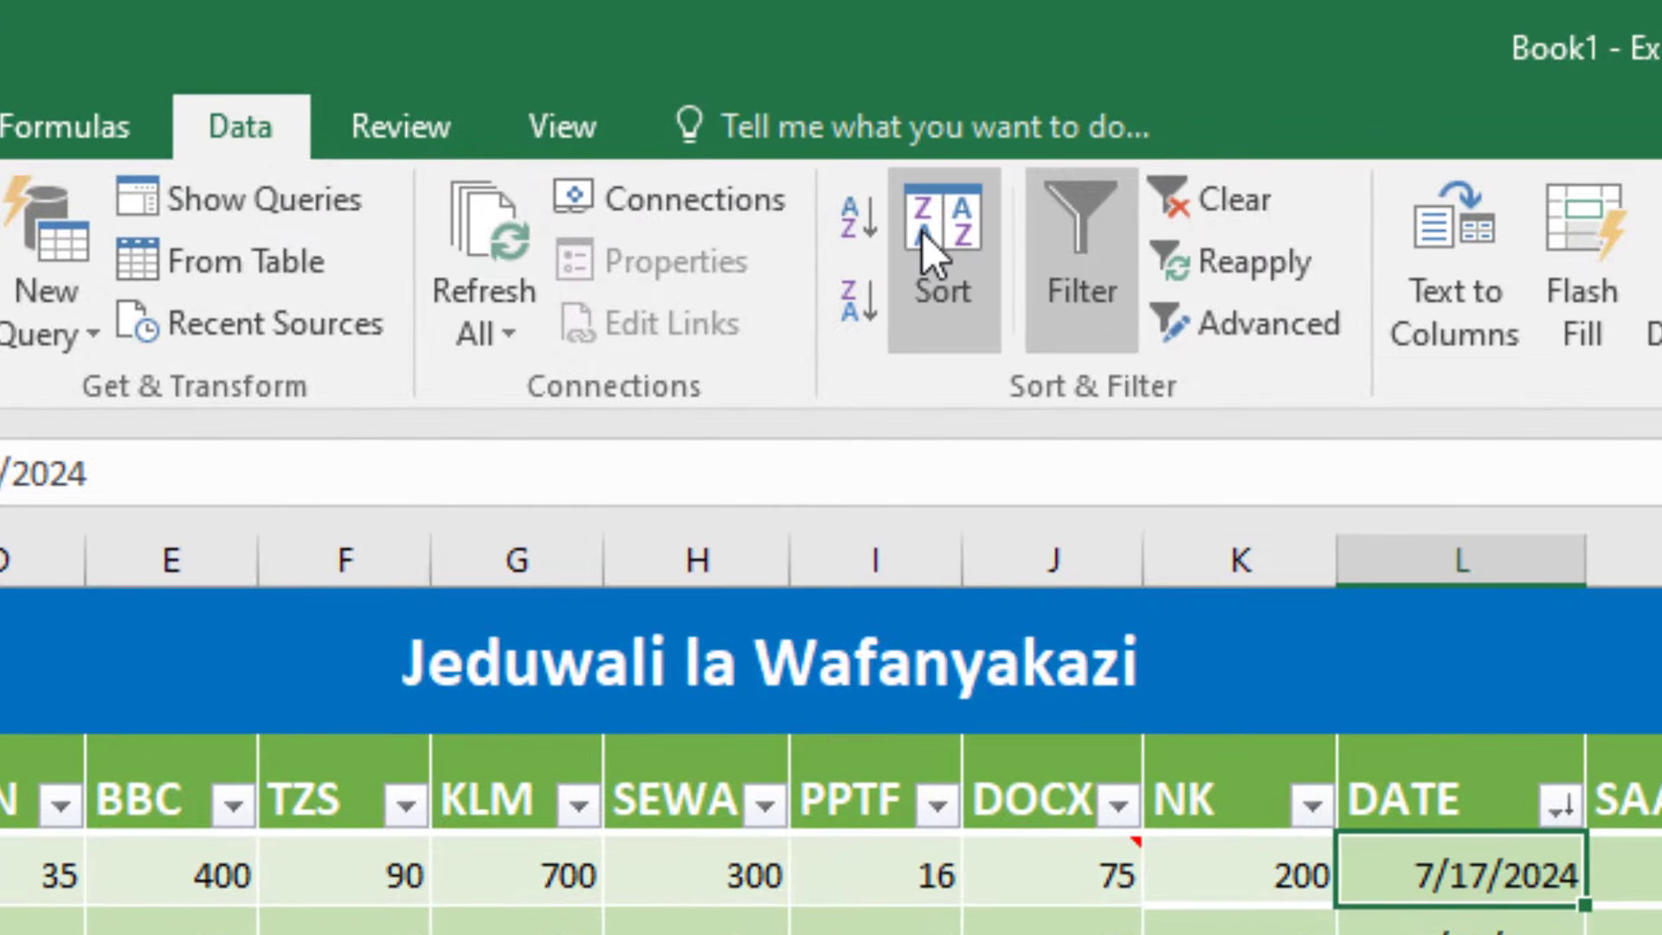
Step: In Custom Sort, set the first level to USERS on cell values, A to Z
click(923, 232)
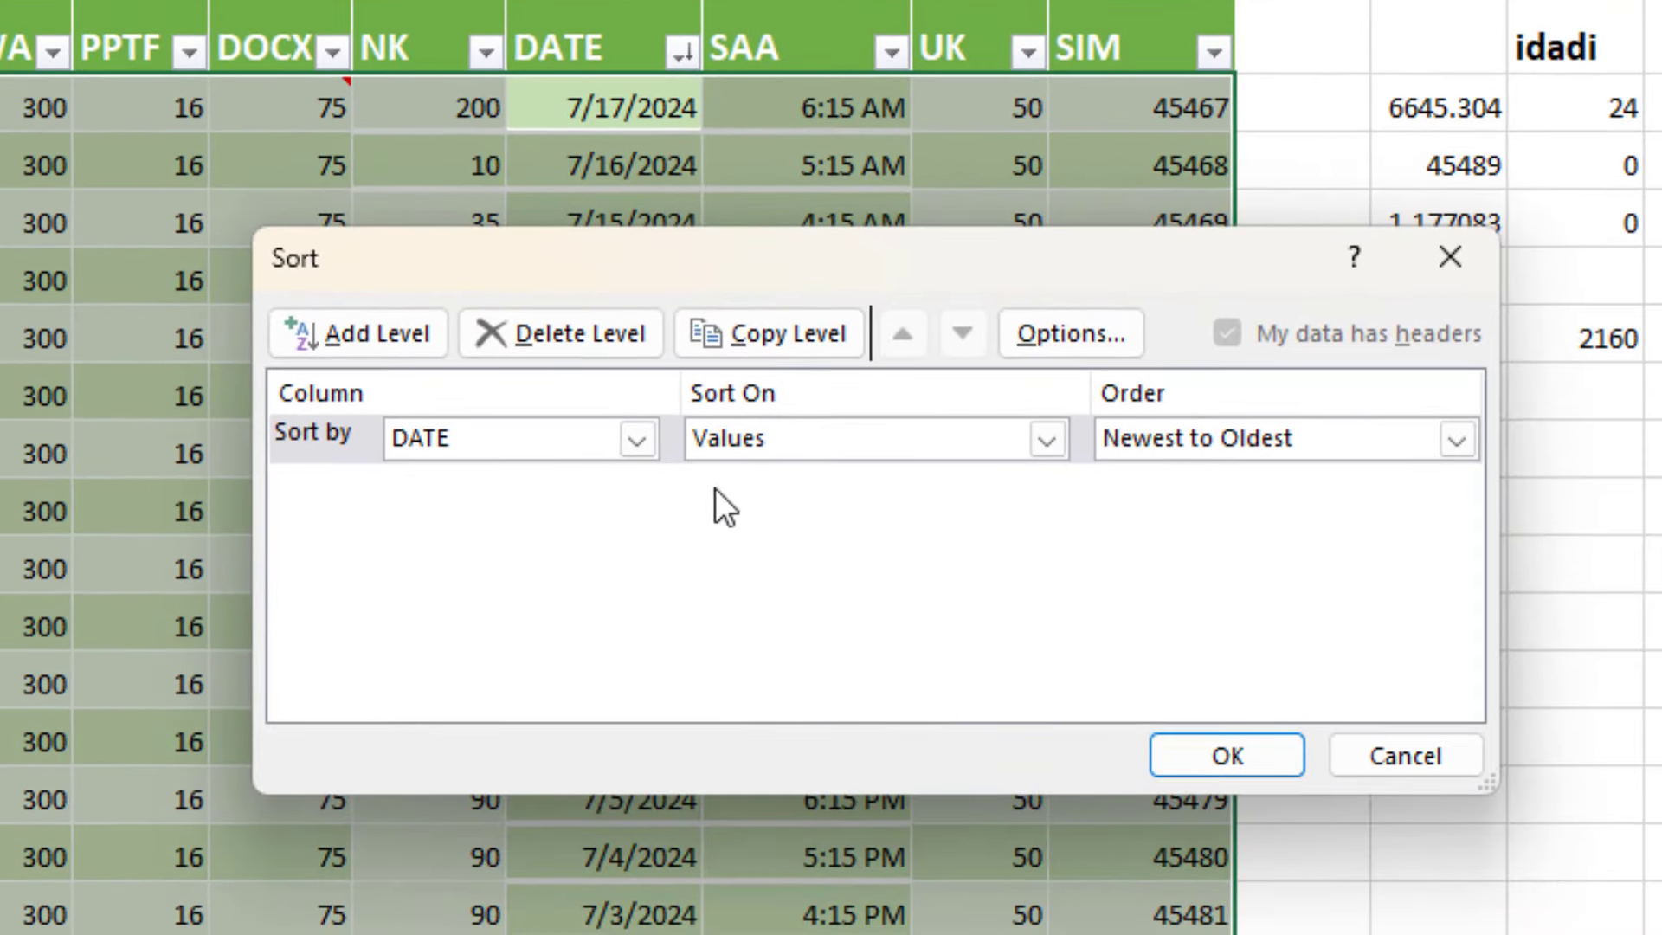
click(637, 440)
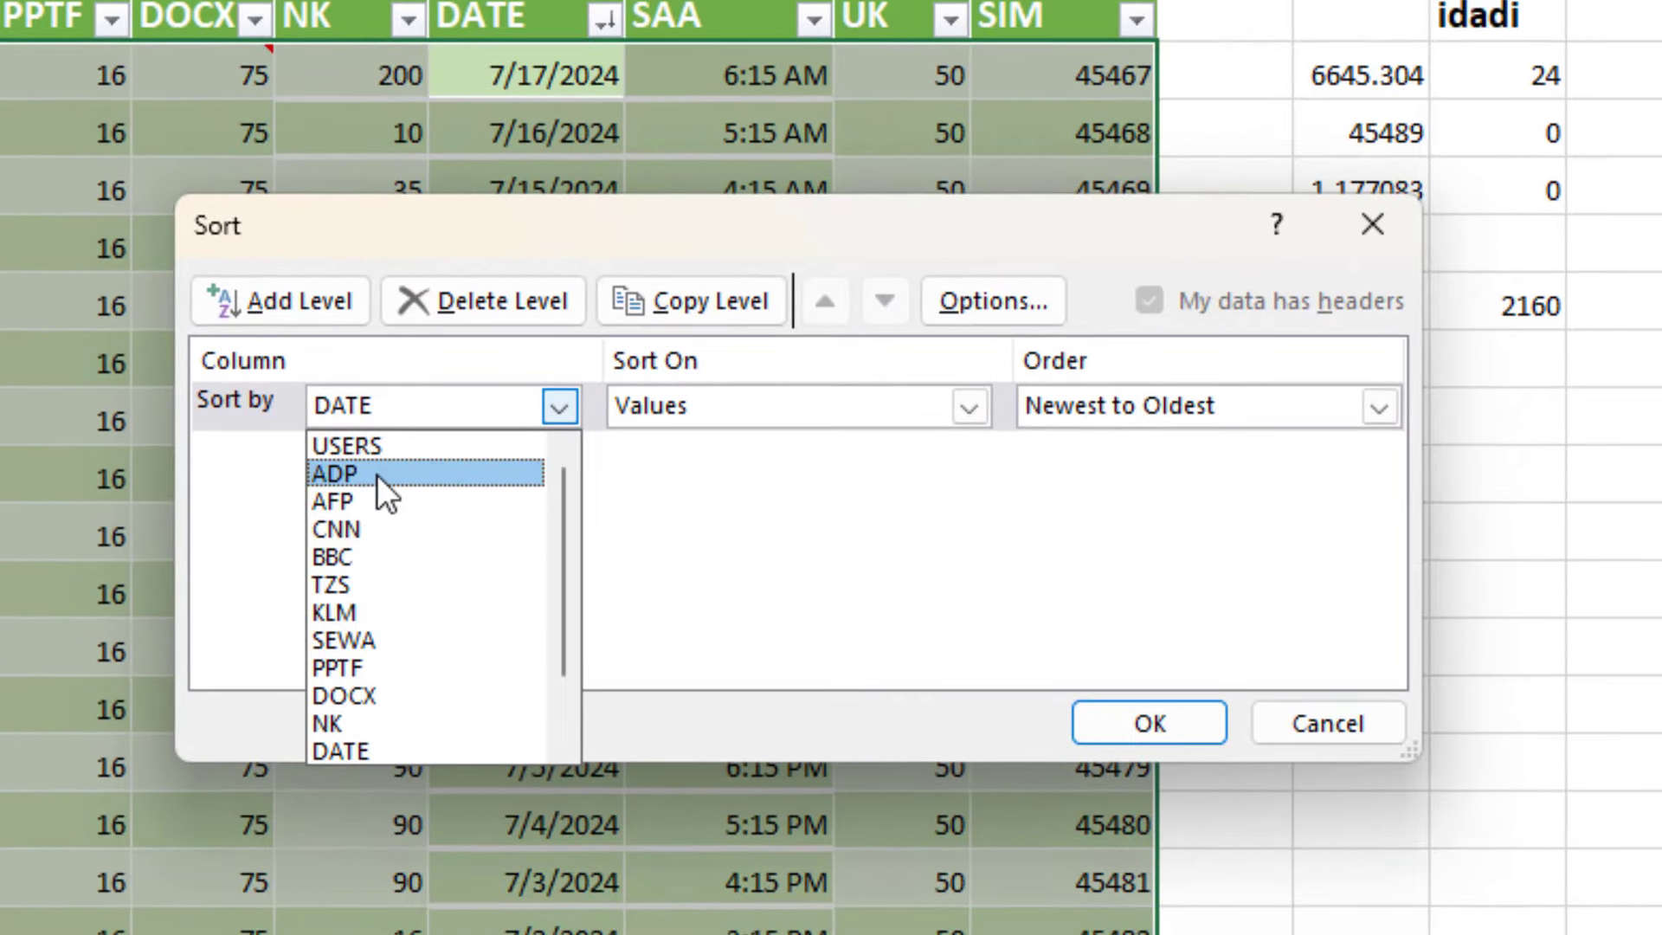
click(374, 436)
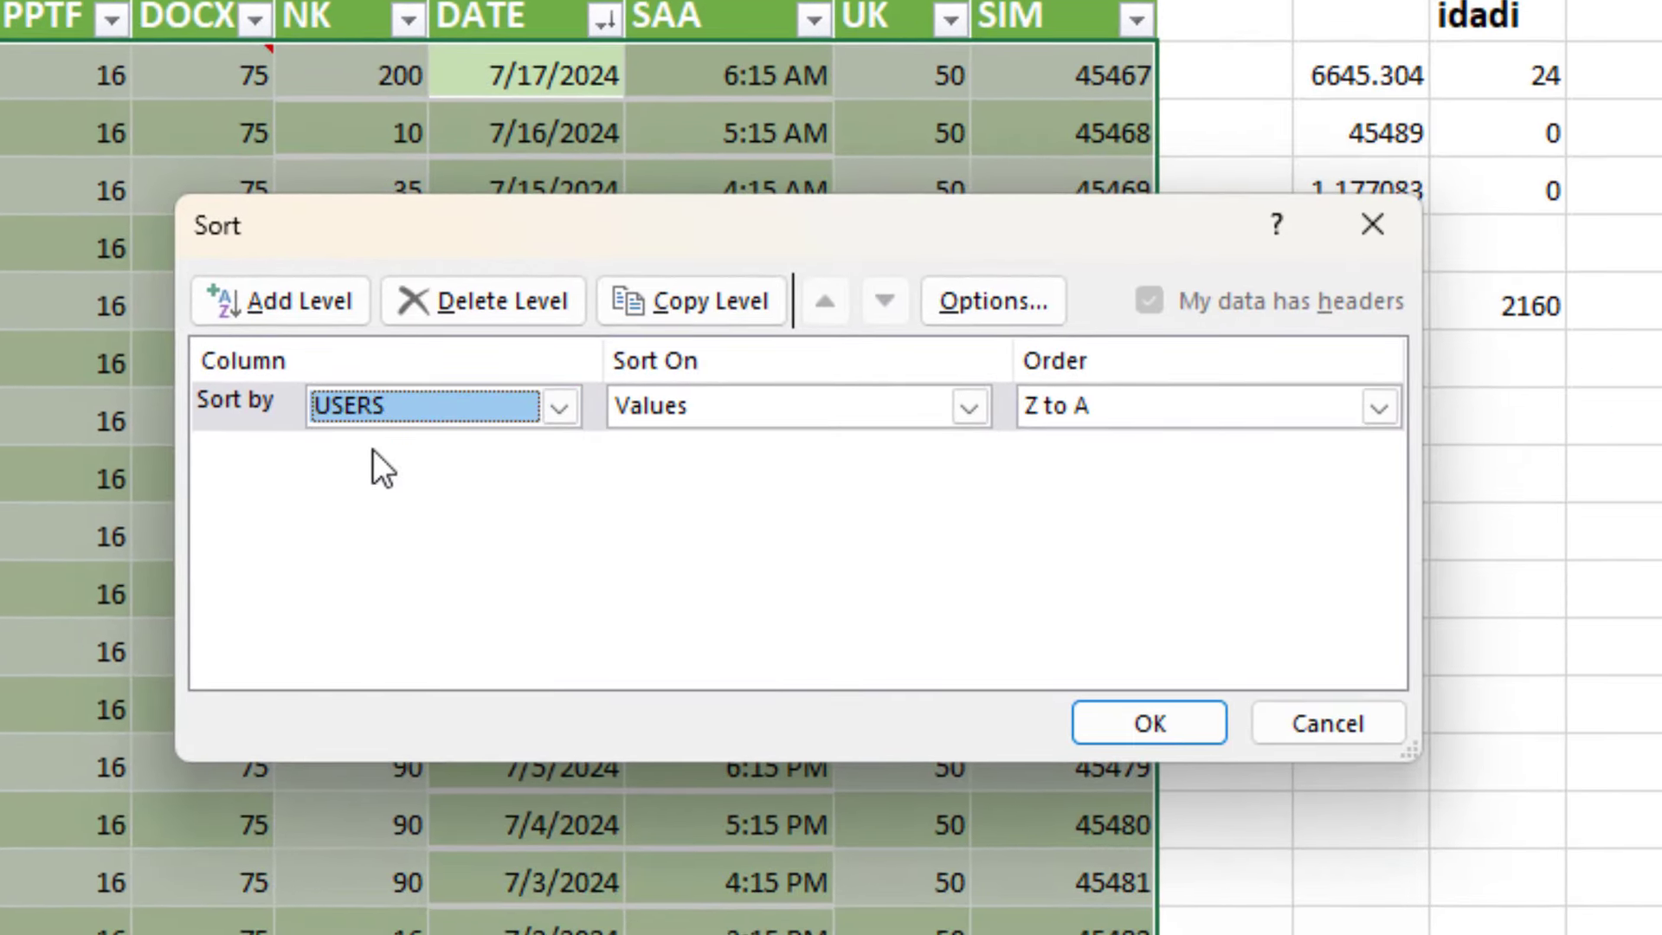
click(1161, 419)
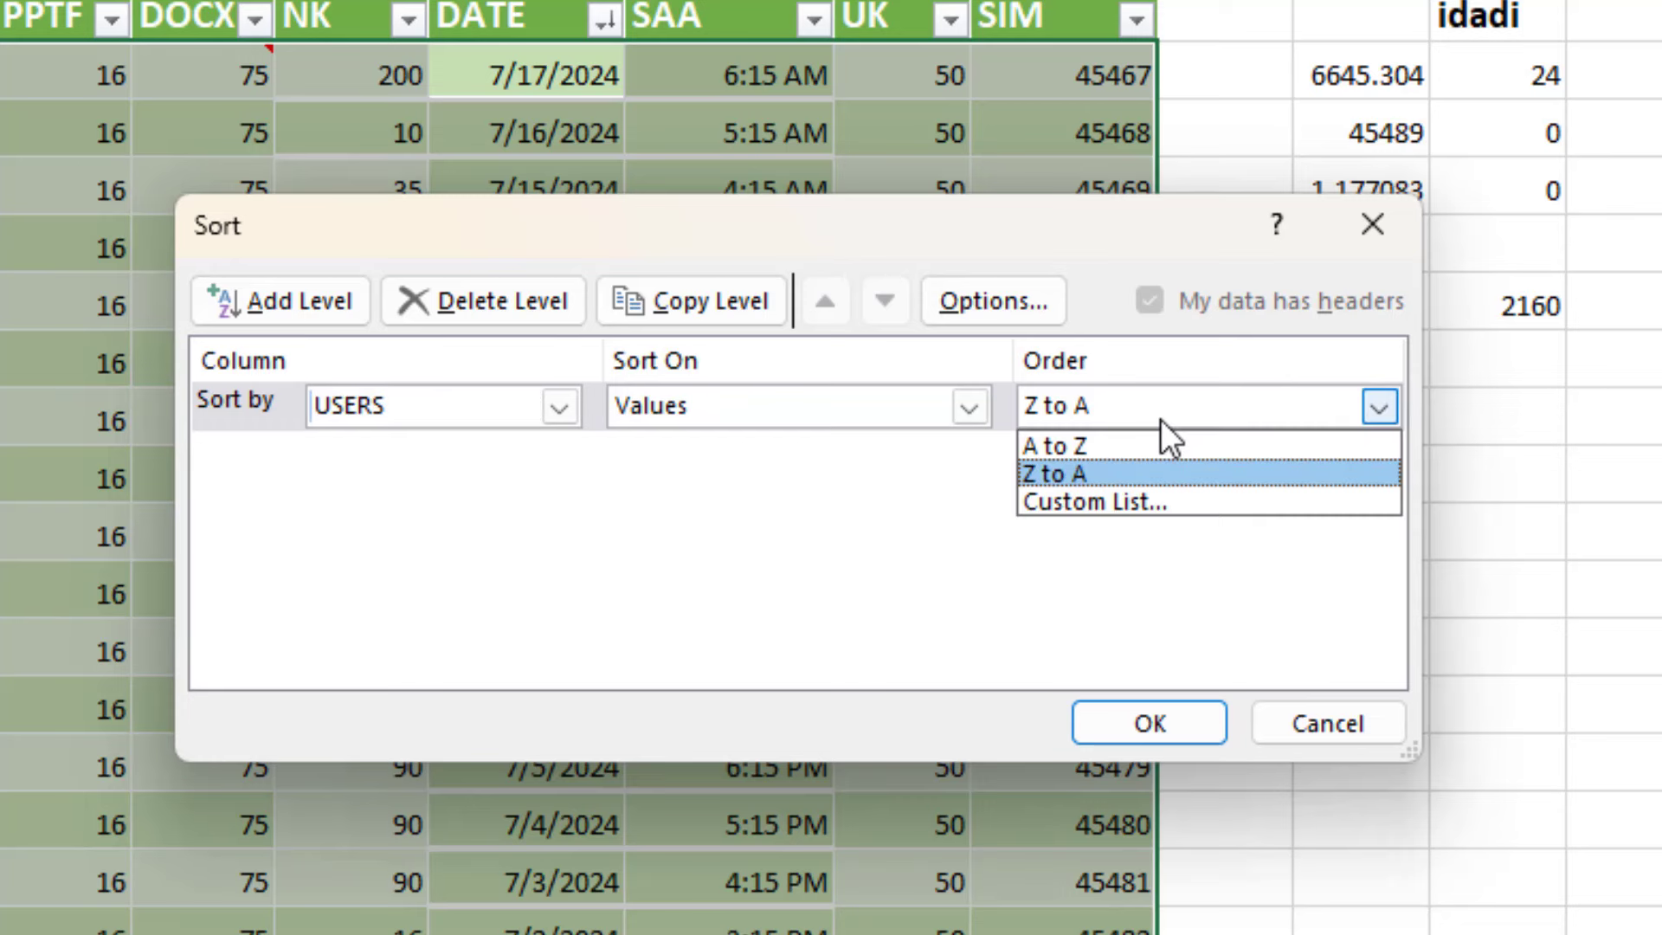
click(1142, 440)
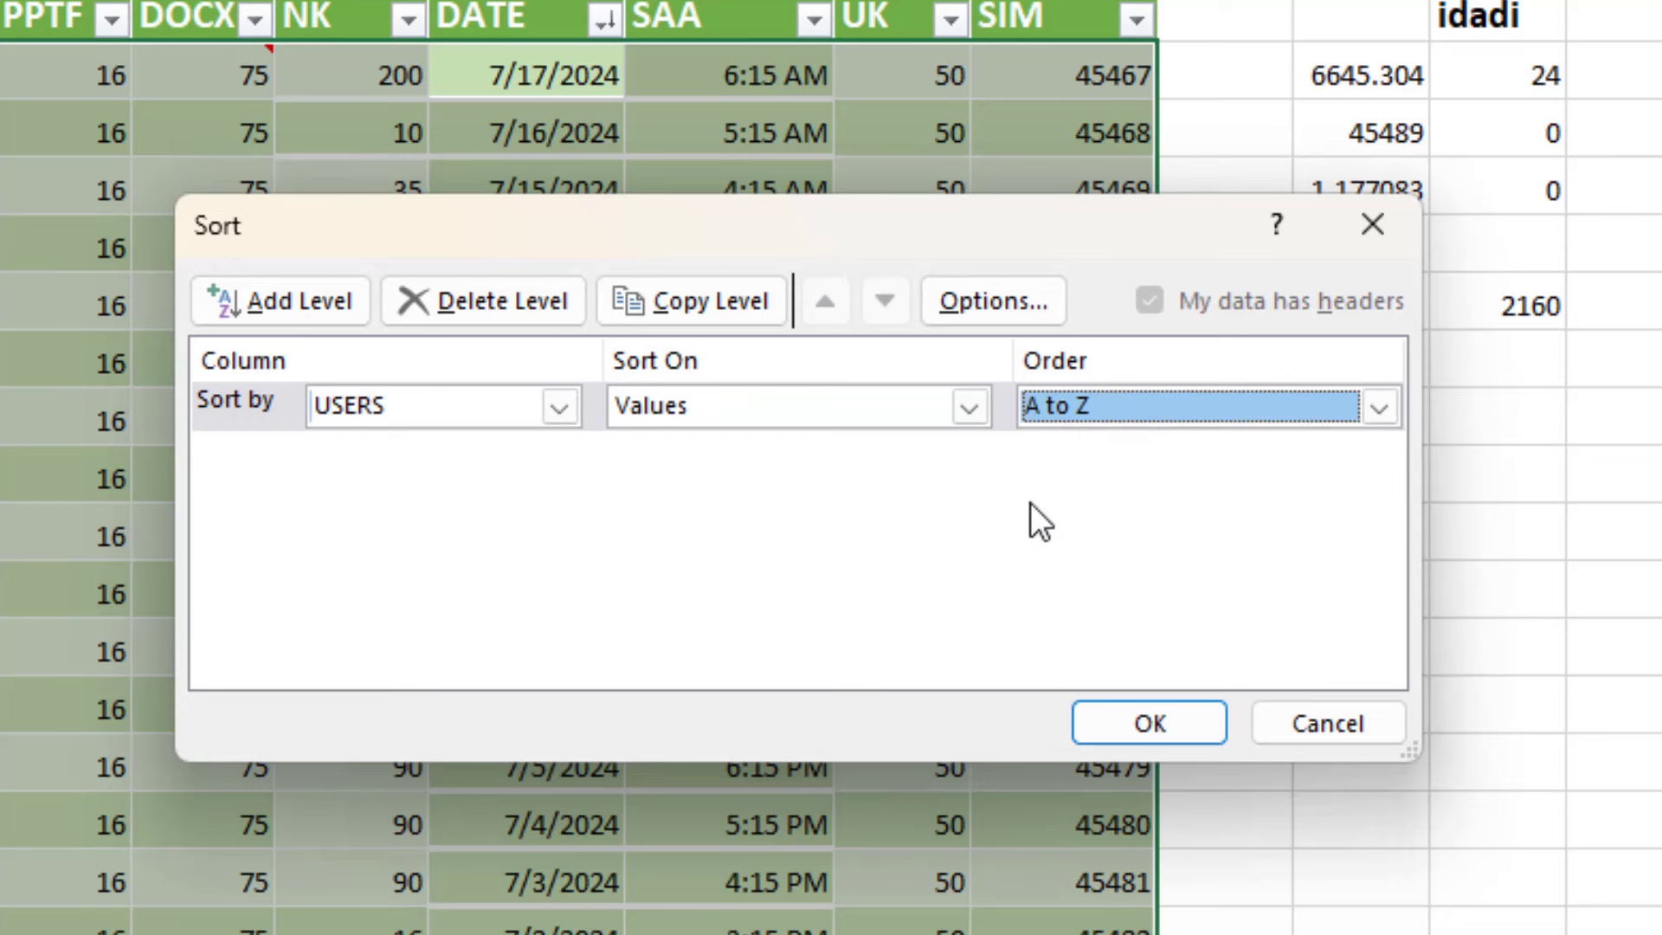
click(741, 410)
click(741, 410)
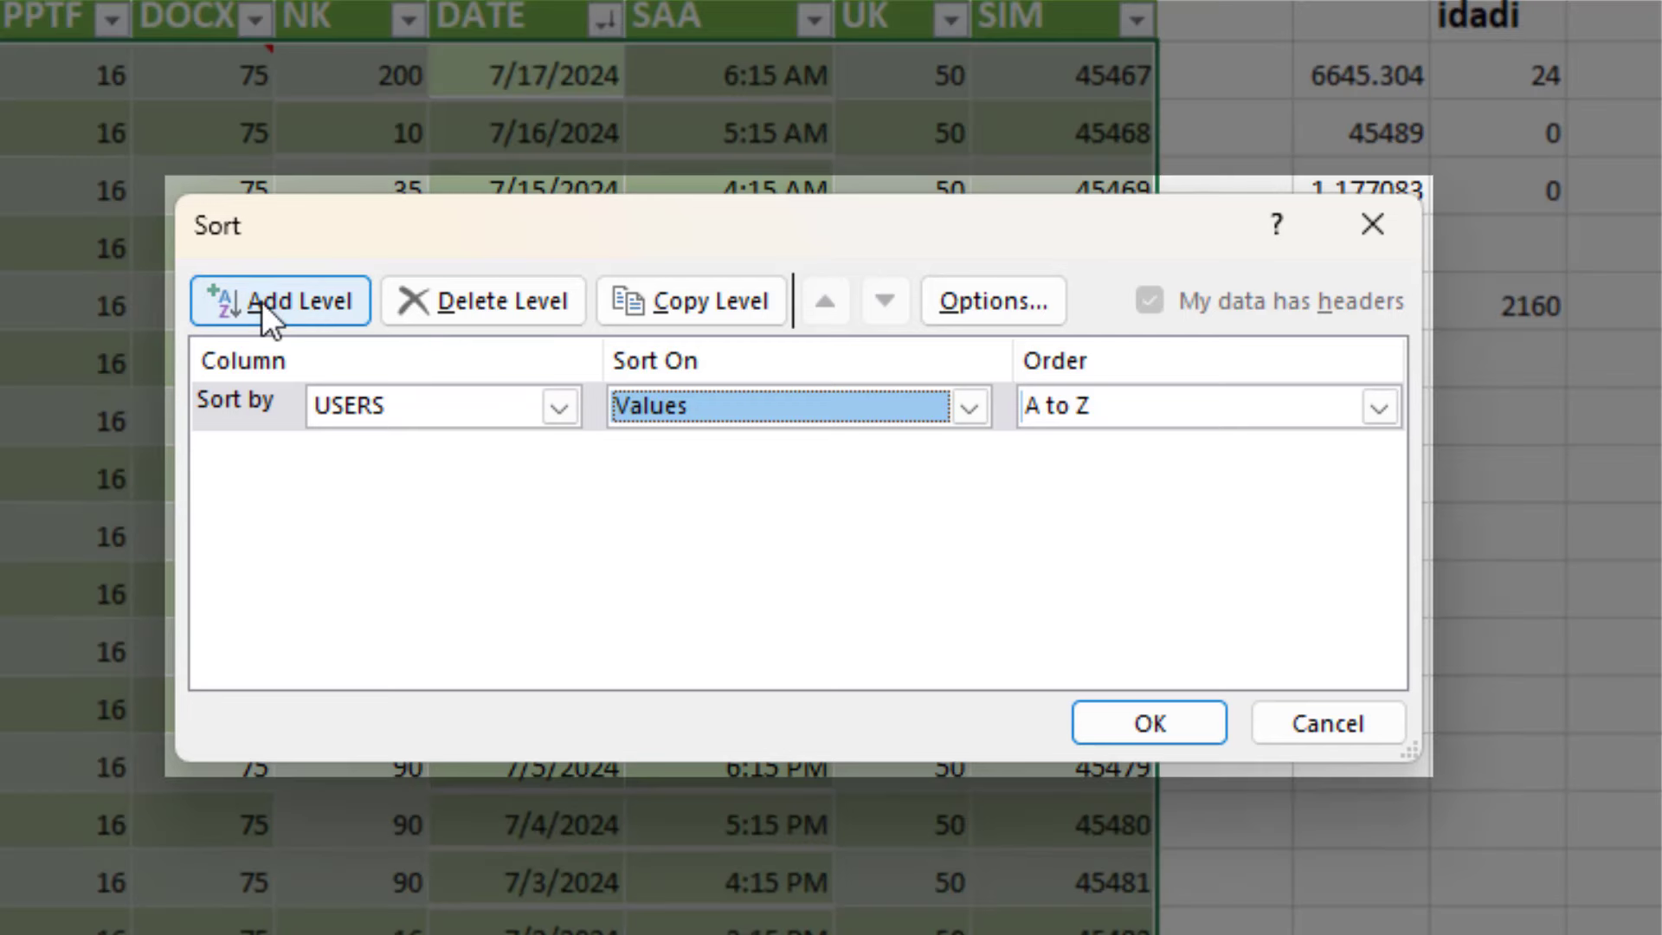
Step: Add a Then by level sorting DATE from Newest to Oldest
click(268, 312)
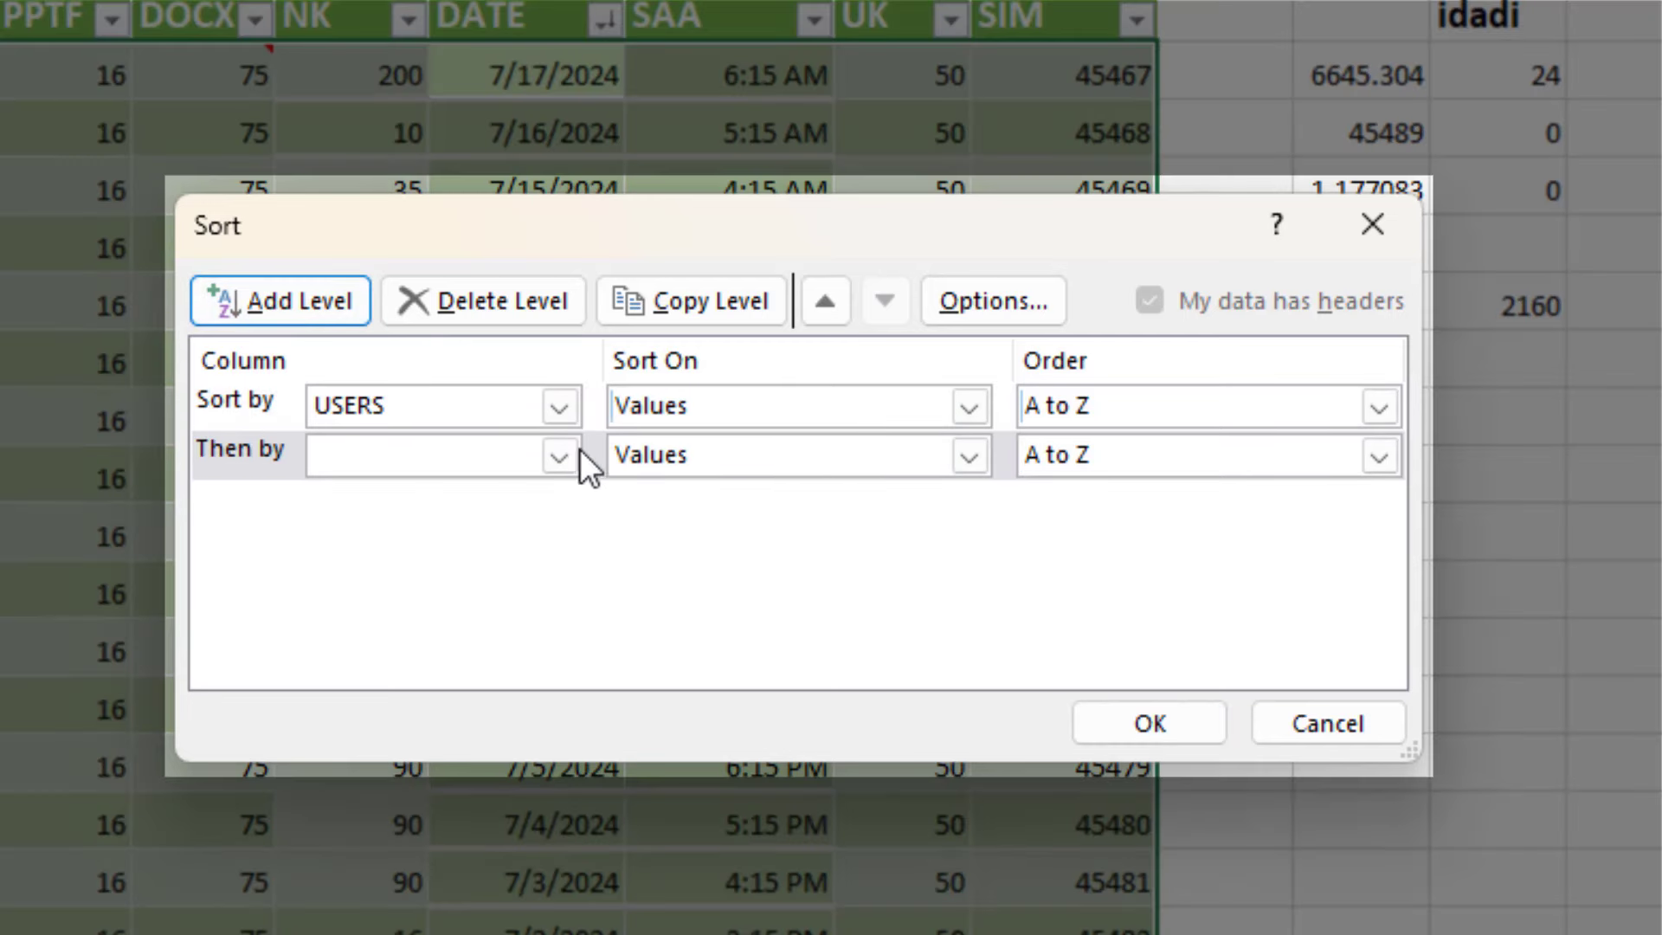
click(555, 442)
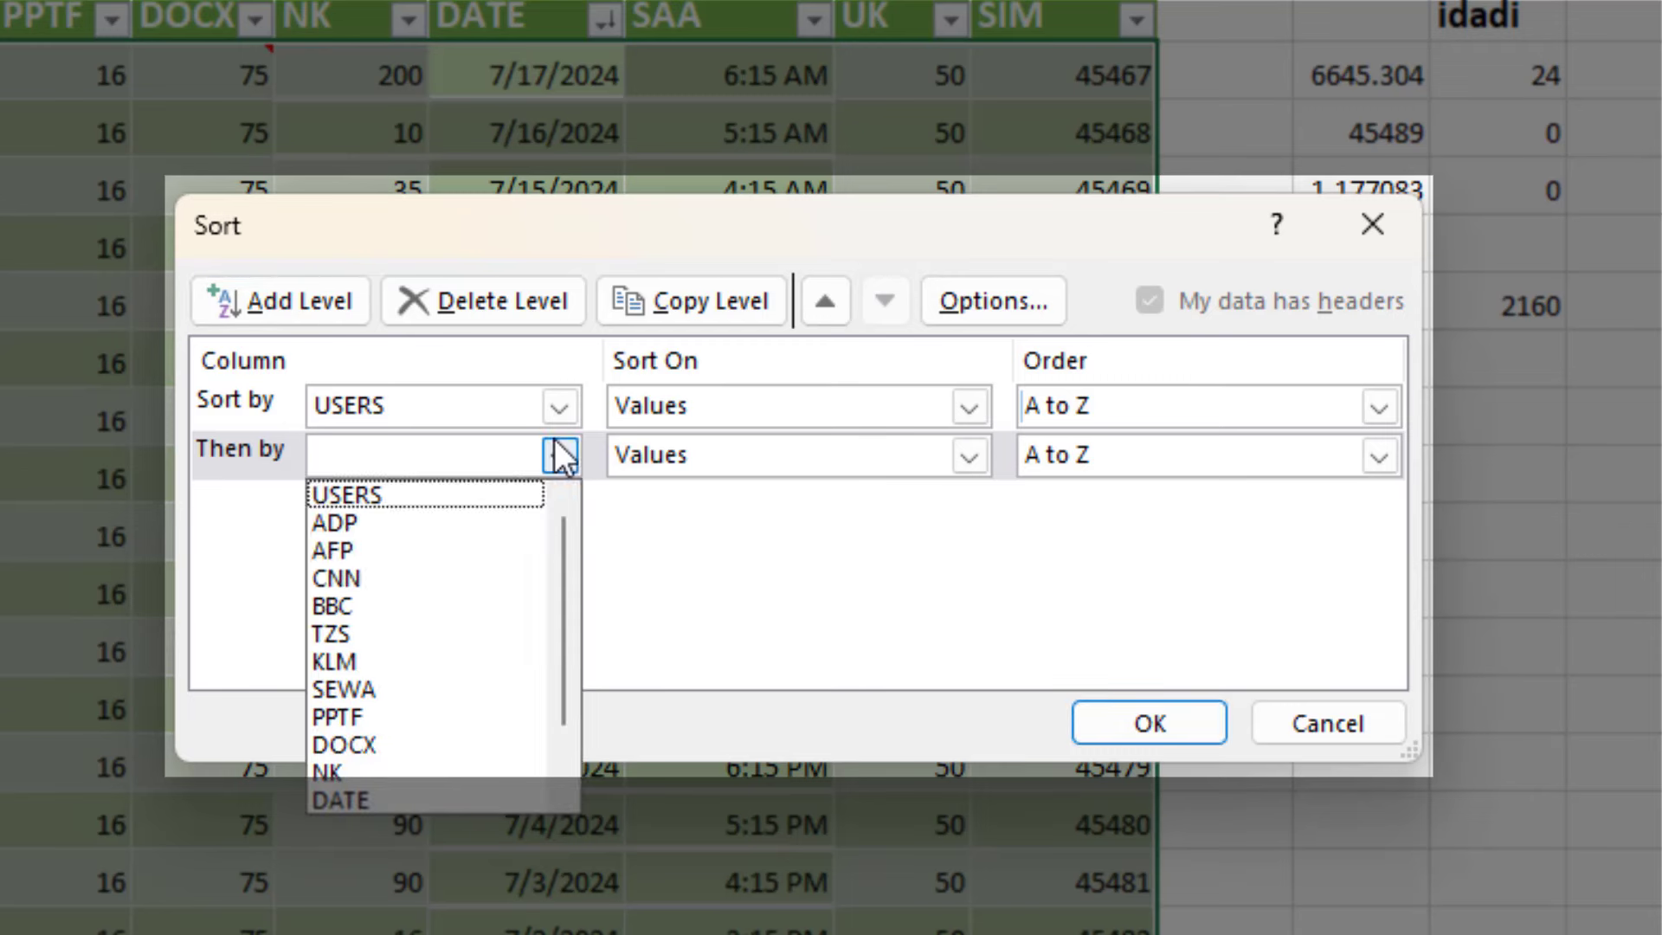
scroll(398, 735, down, 1)
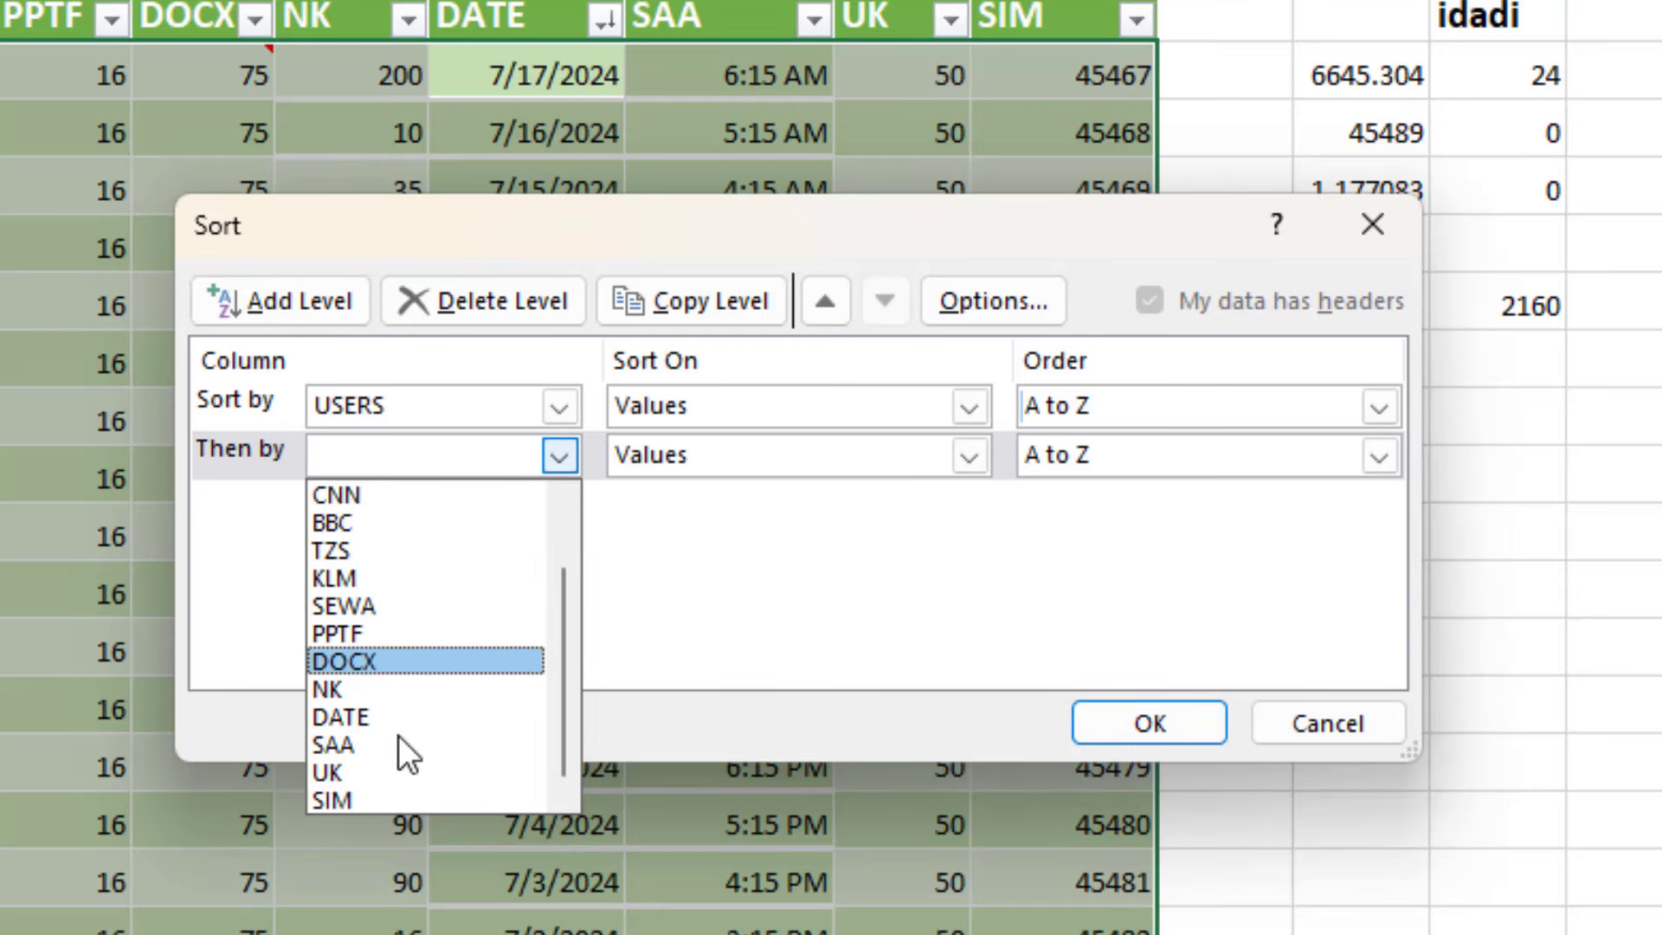
click(360, 718)
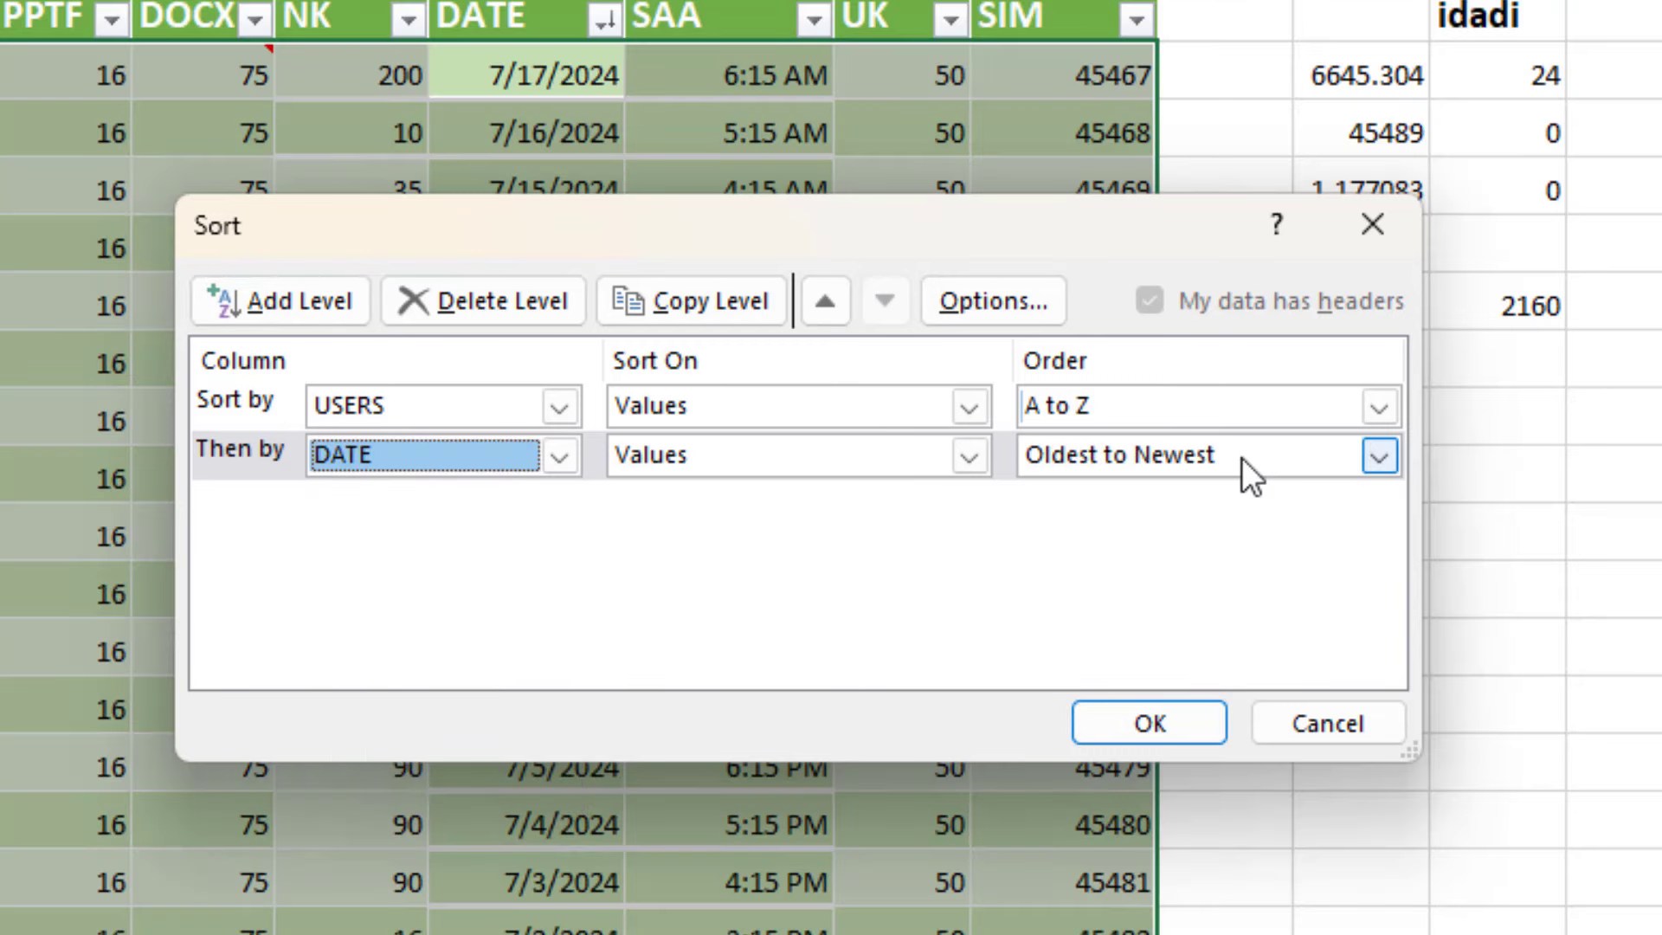
click(1379, 456)
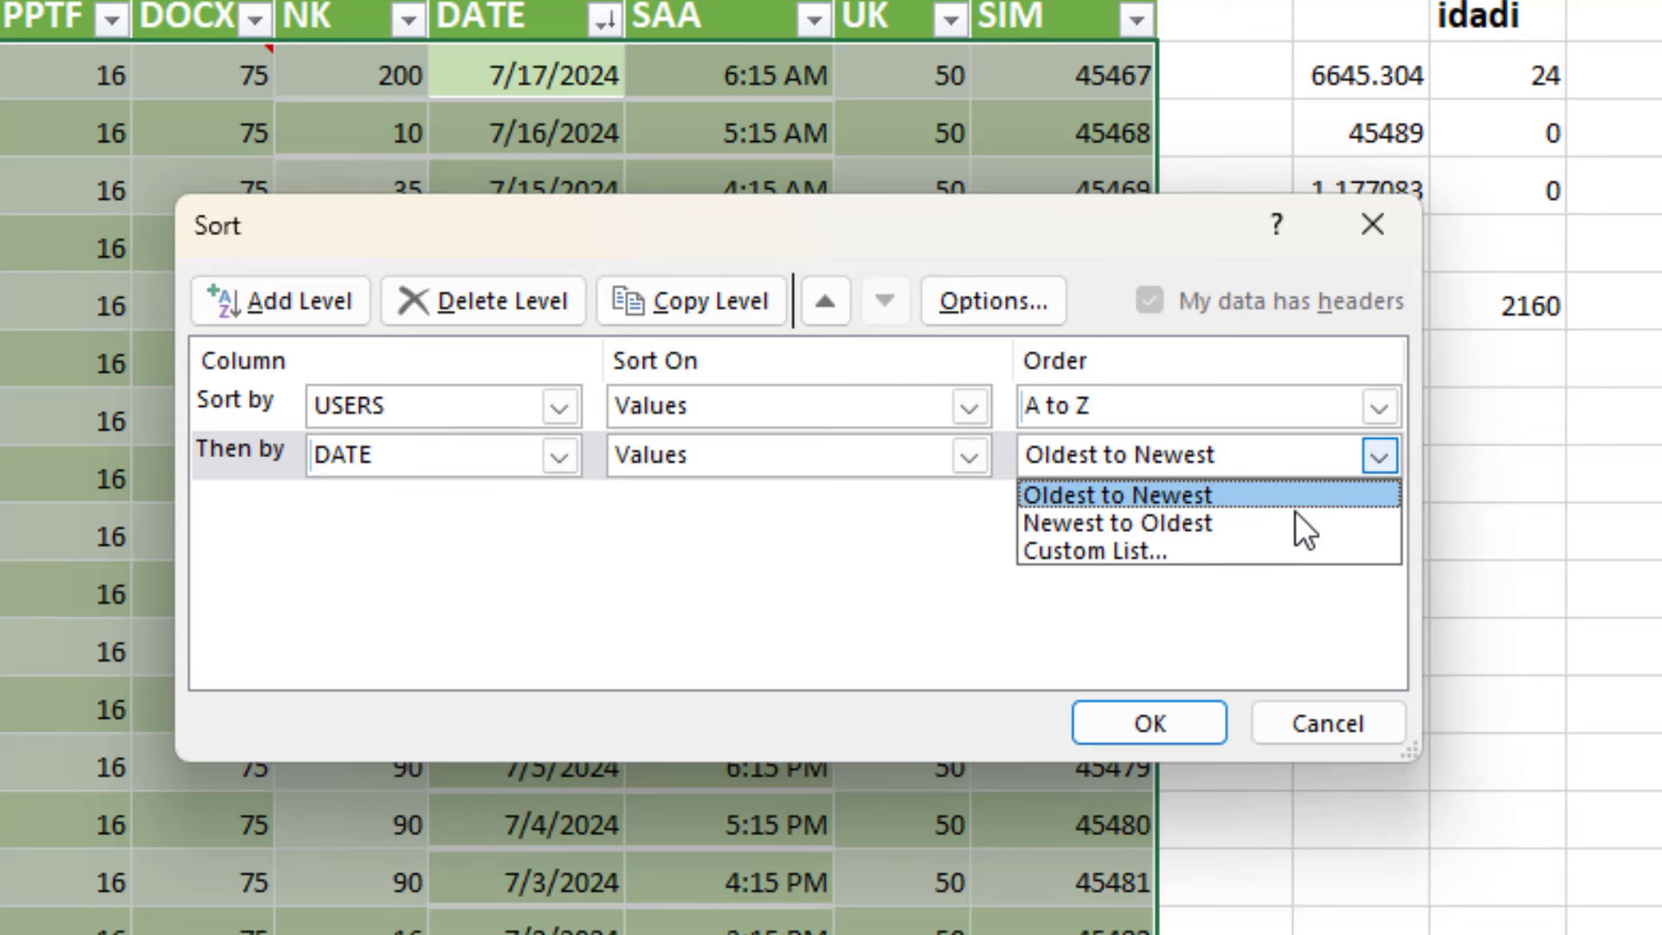
click(1160, 522)
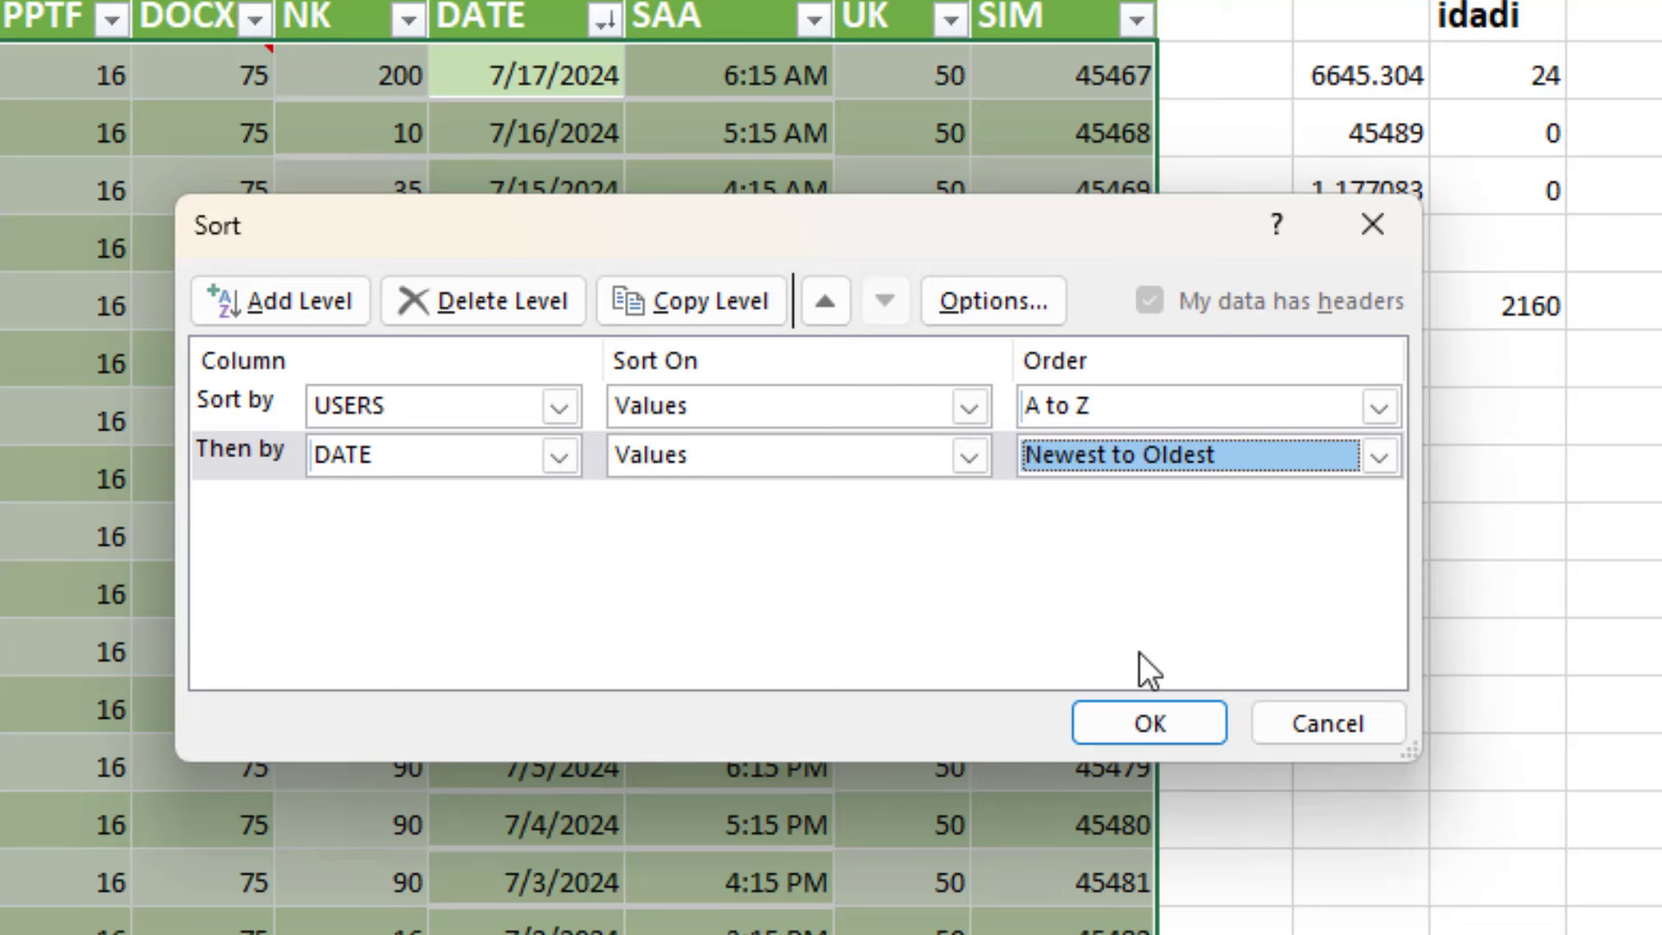
Step: Apply the USERS A to Z, DATE newest-first sort and reopen the Sort dialog
click(1156, 724)
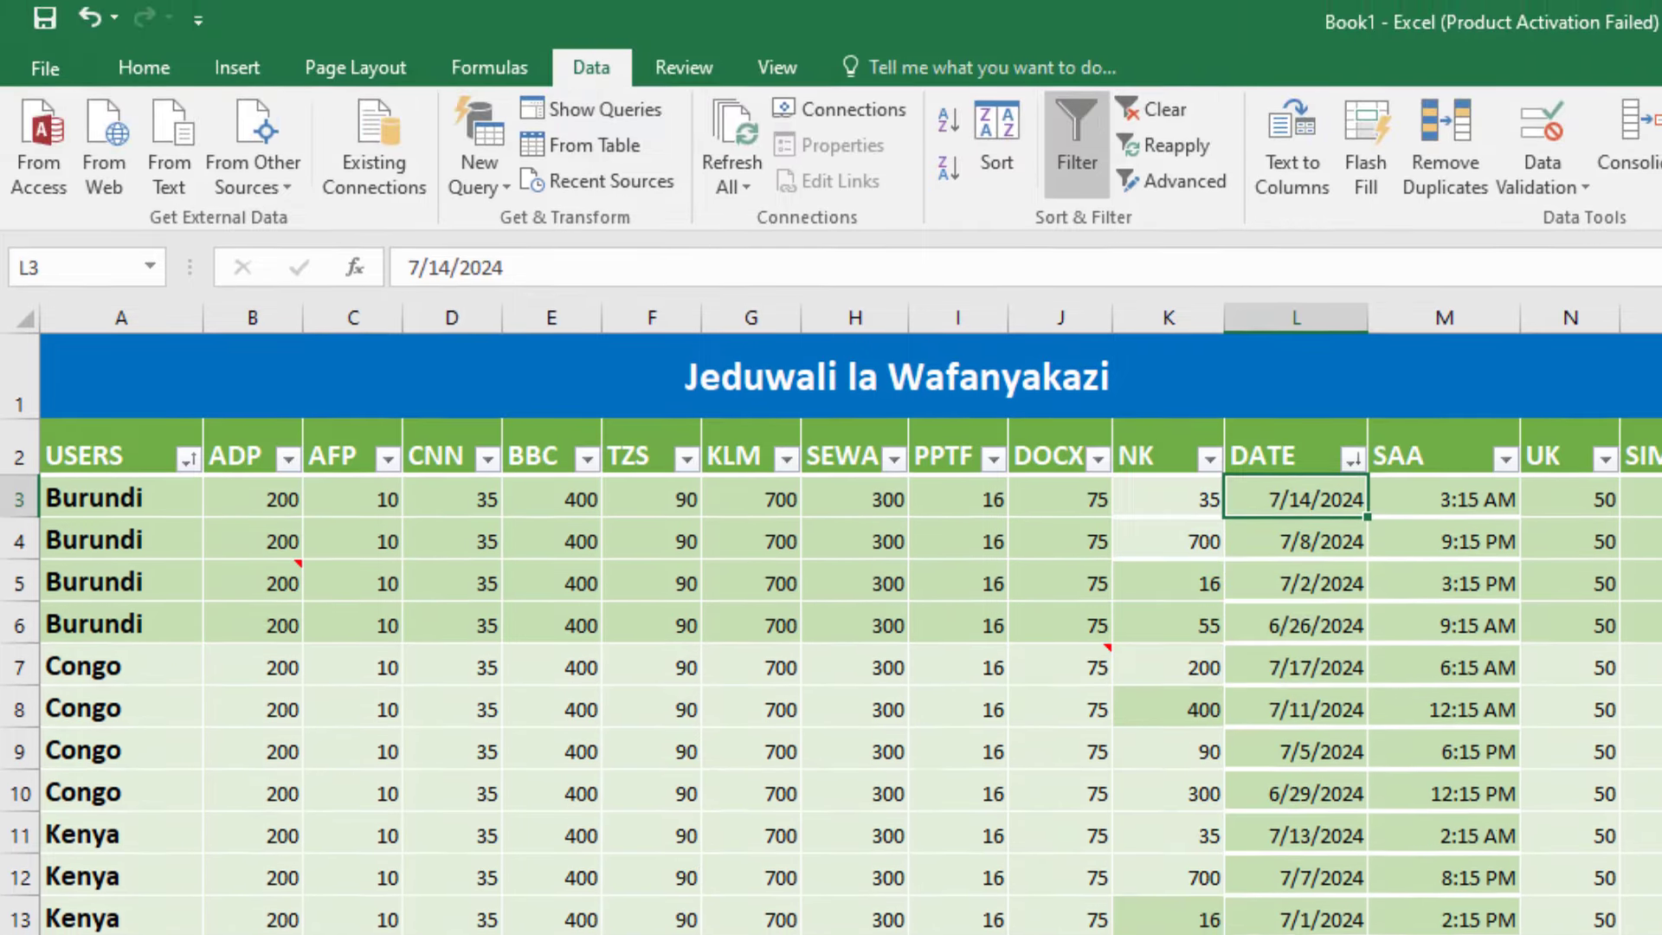
click(985, 194)
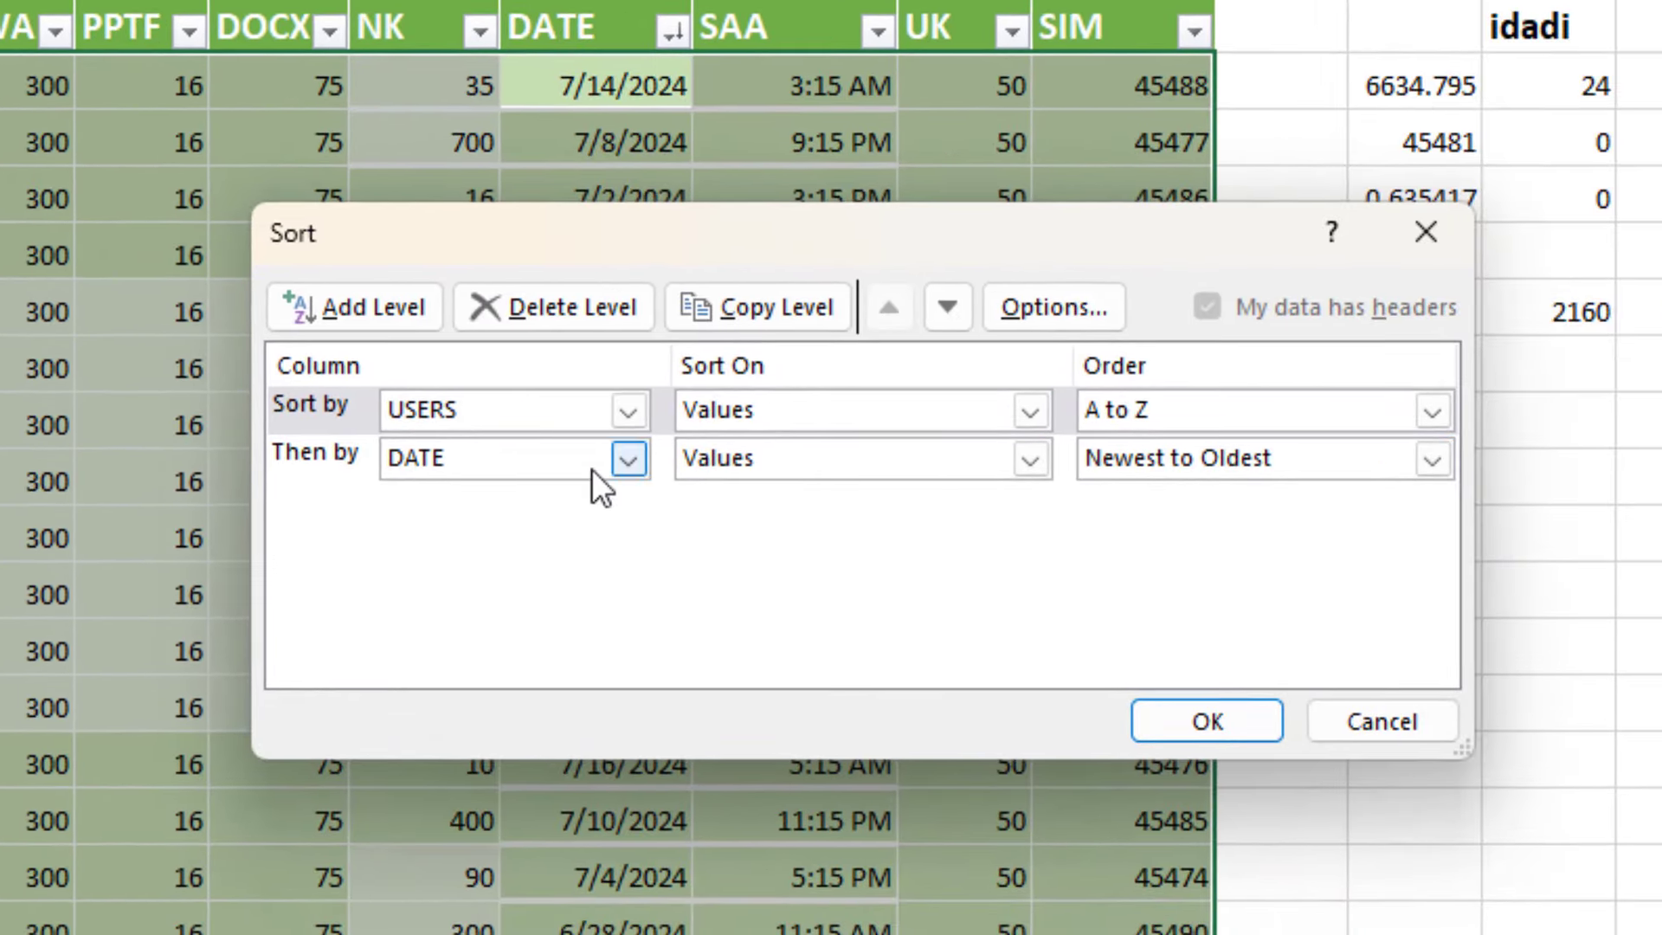
Step: Delete the DATE sort level and choose Custom List… as the USERS order
click(590, 470)
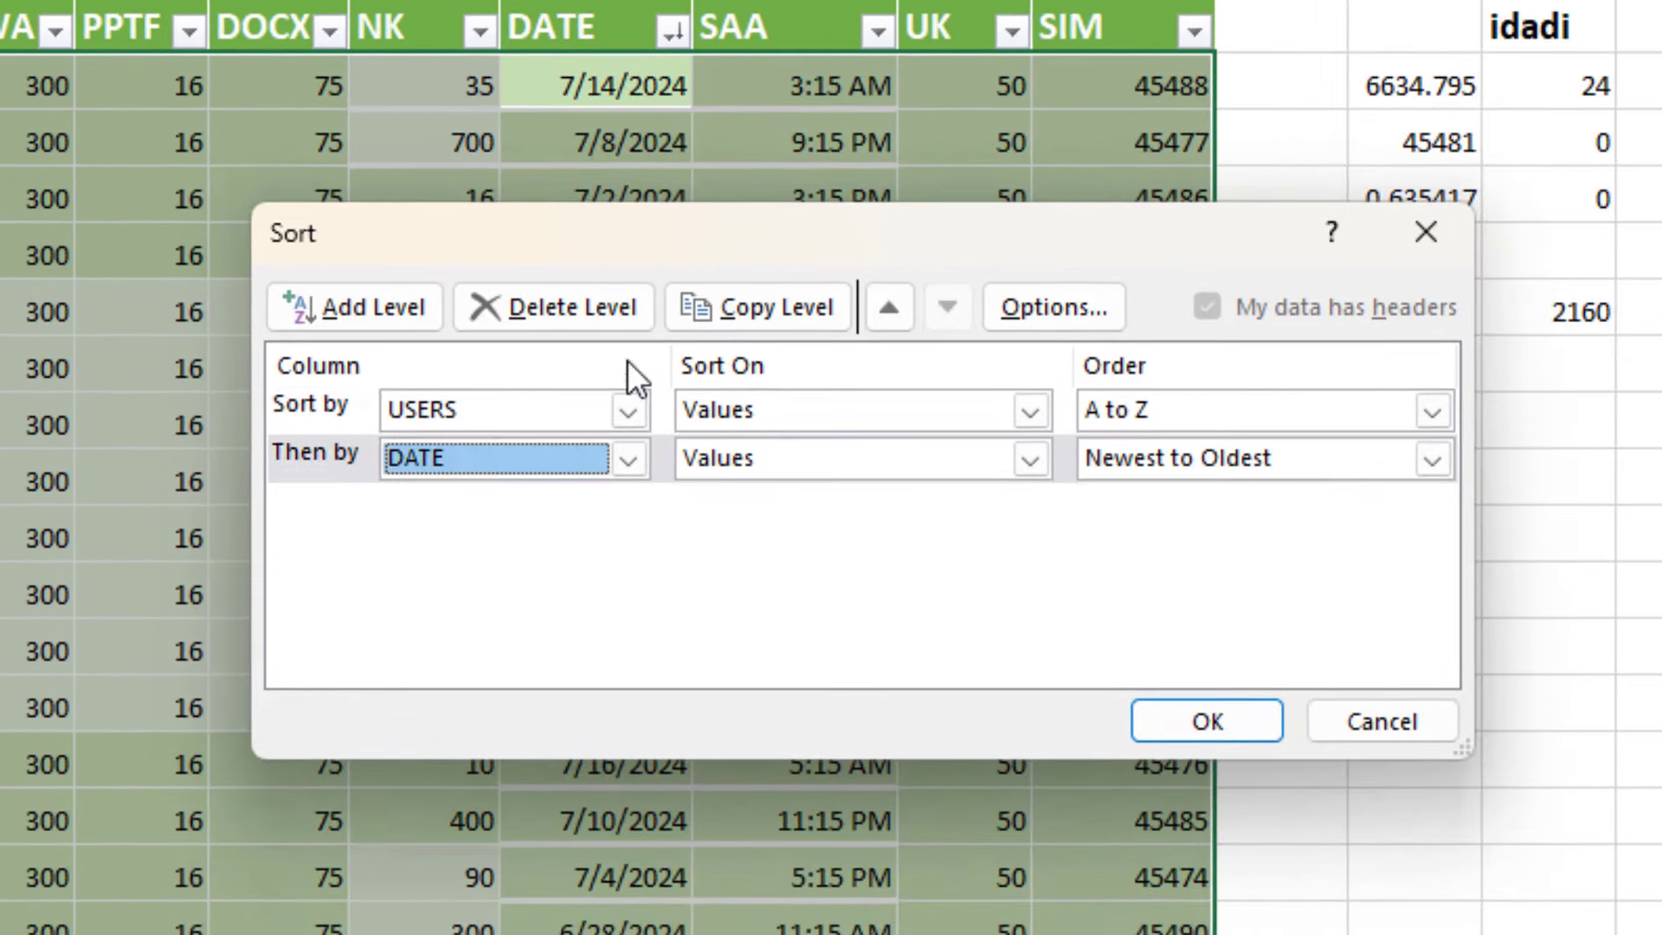
click(585, 313)
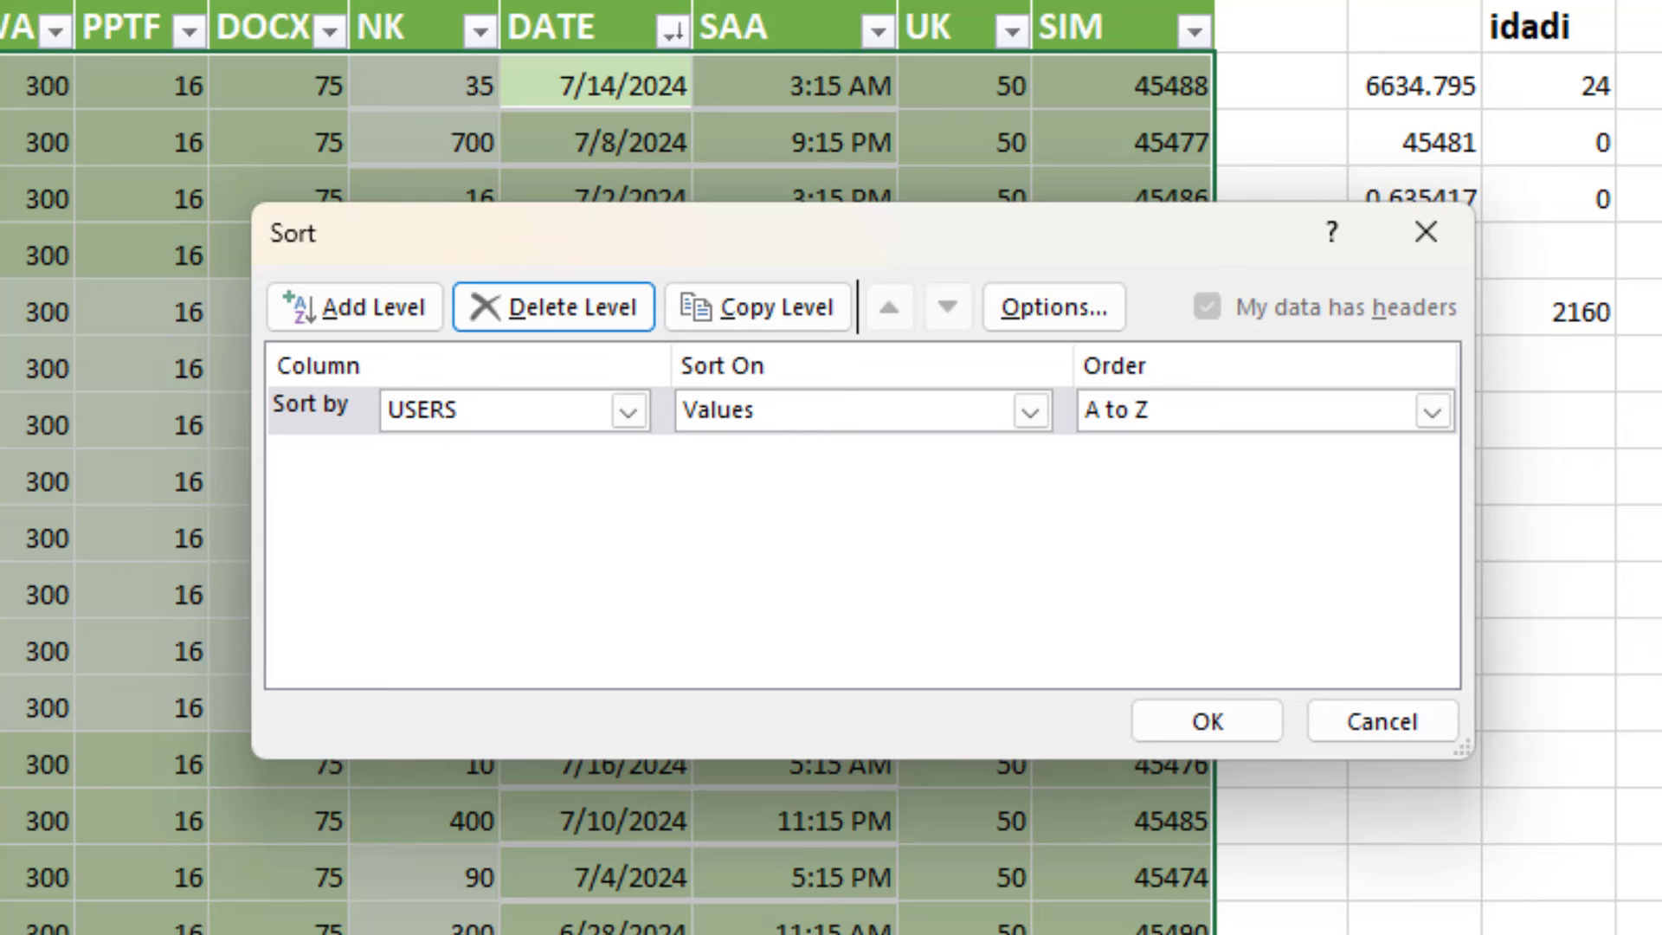
click(1426, 418)
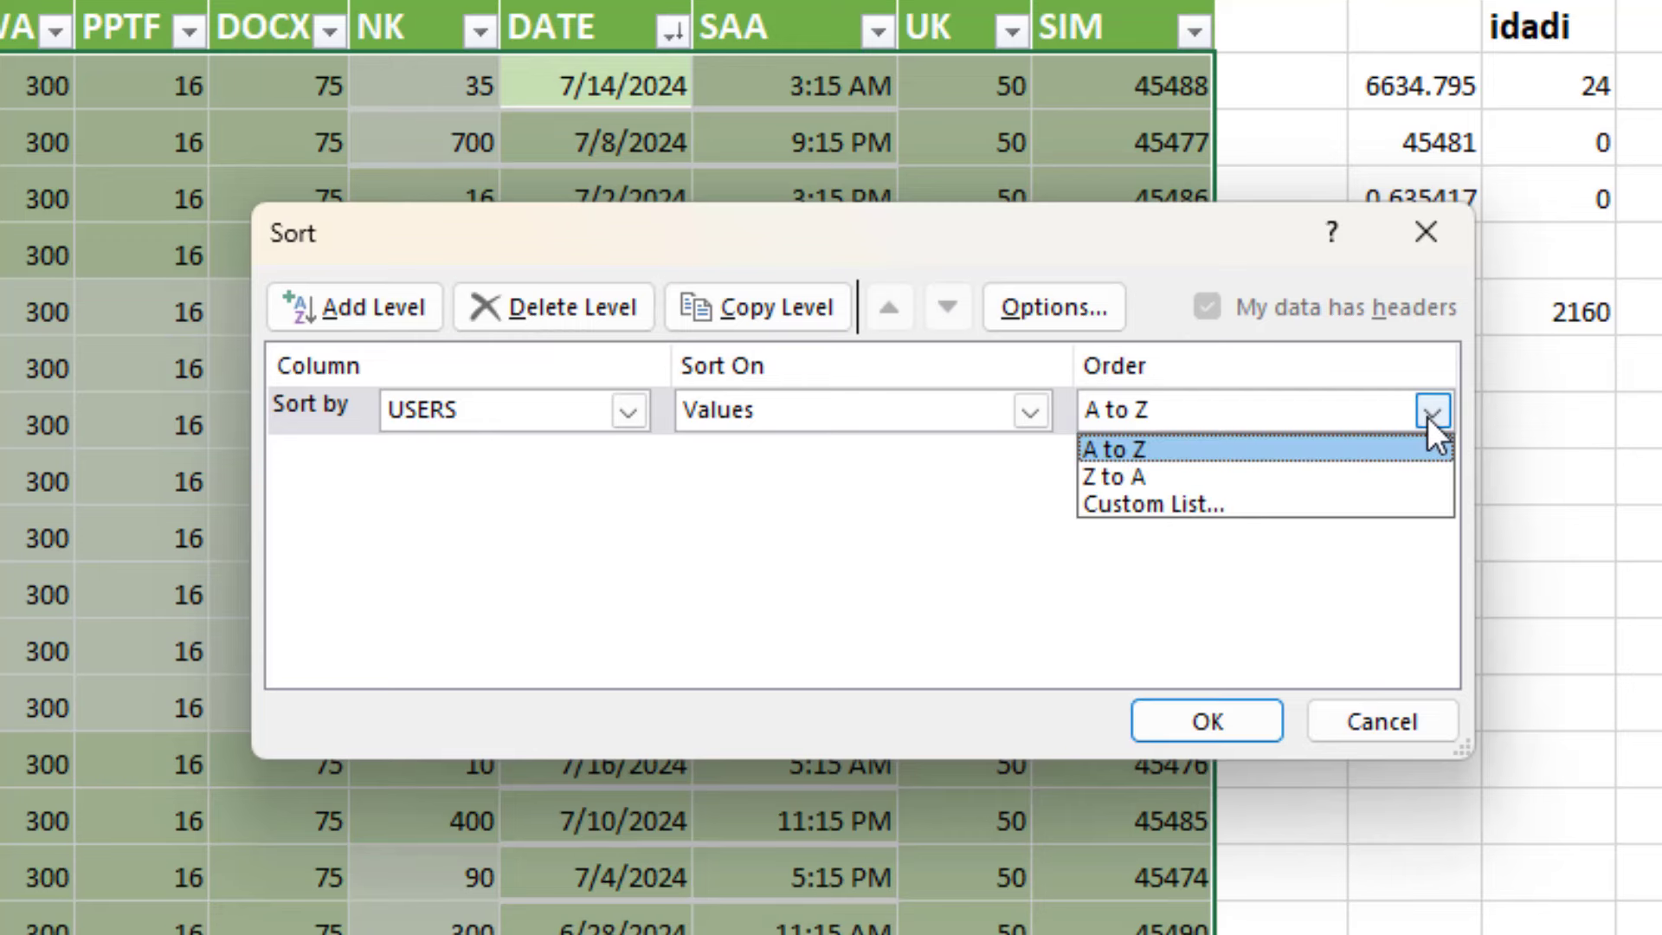
click(1208, 502)
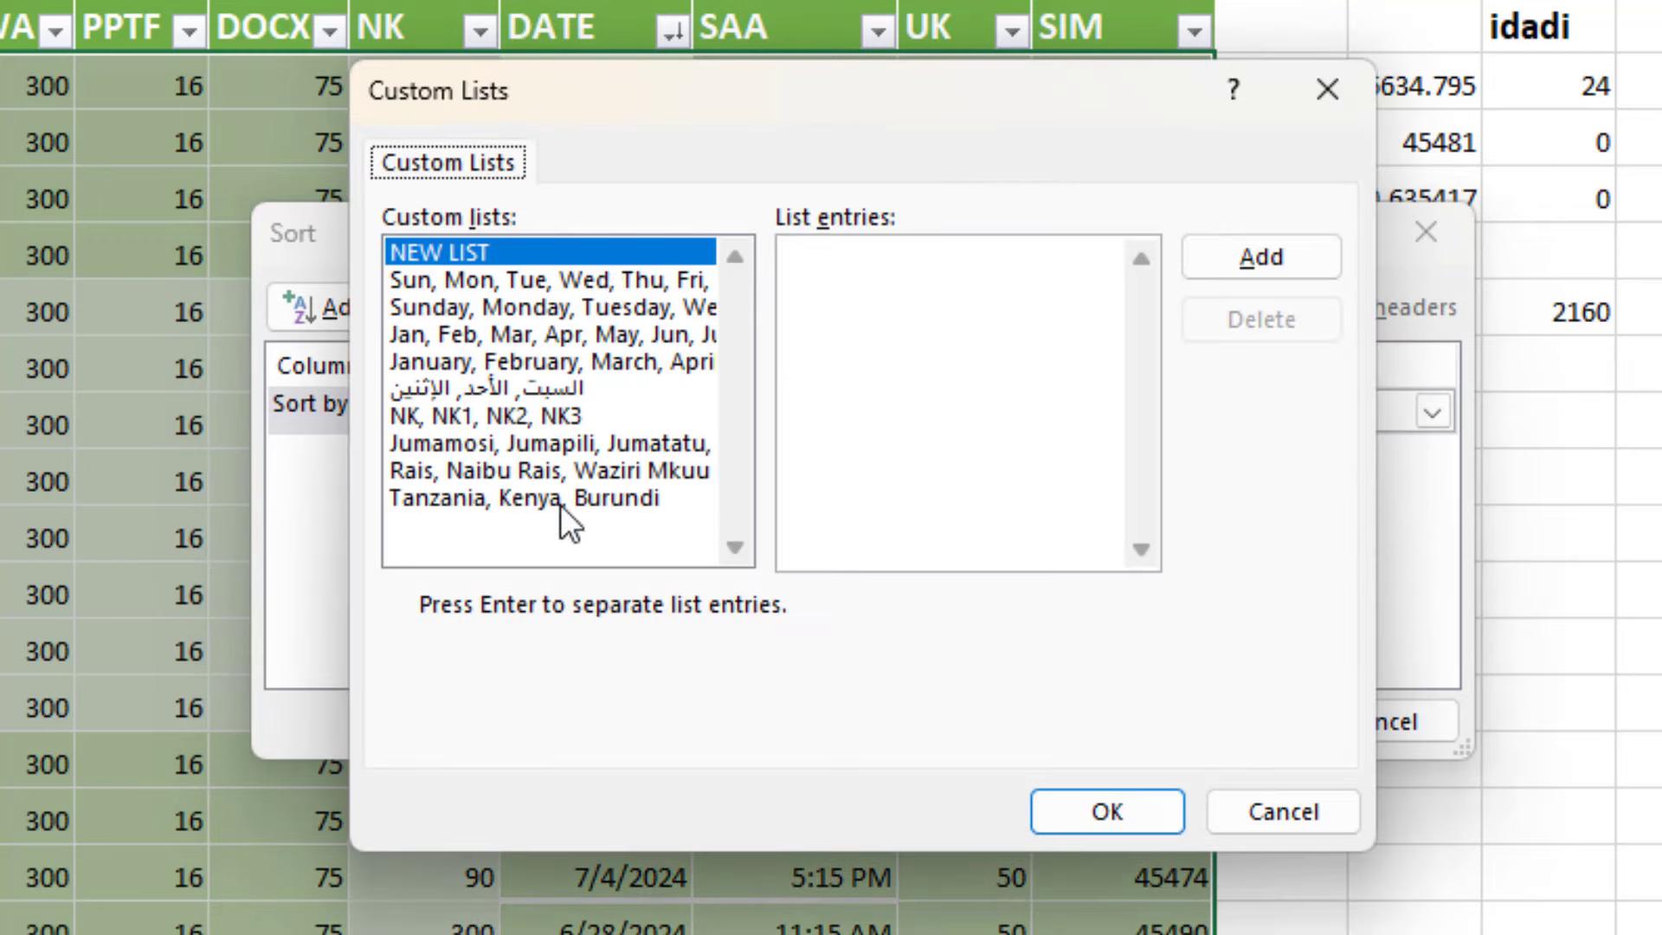
Step: Create the custom list Tanzania, Kenya, Burundi and set it as the USERS order
click(889, 260)
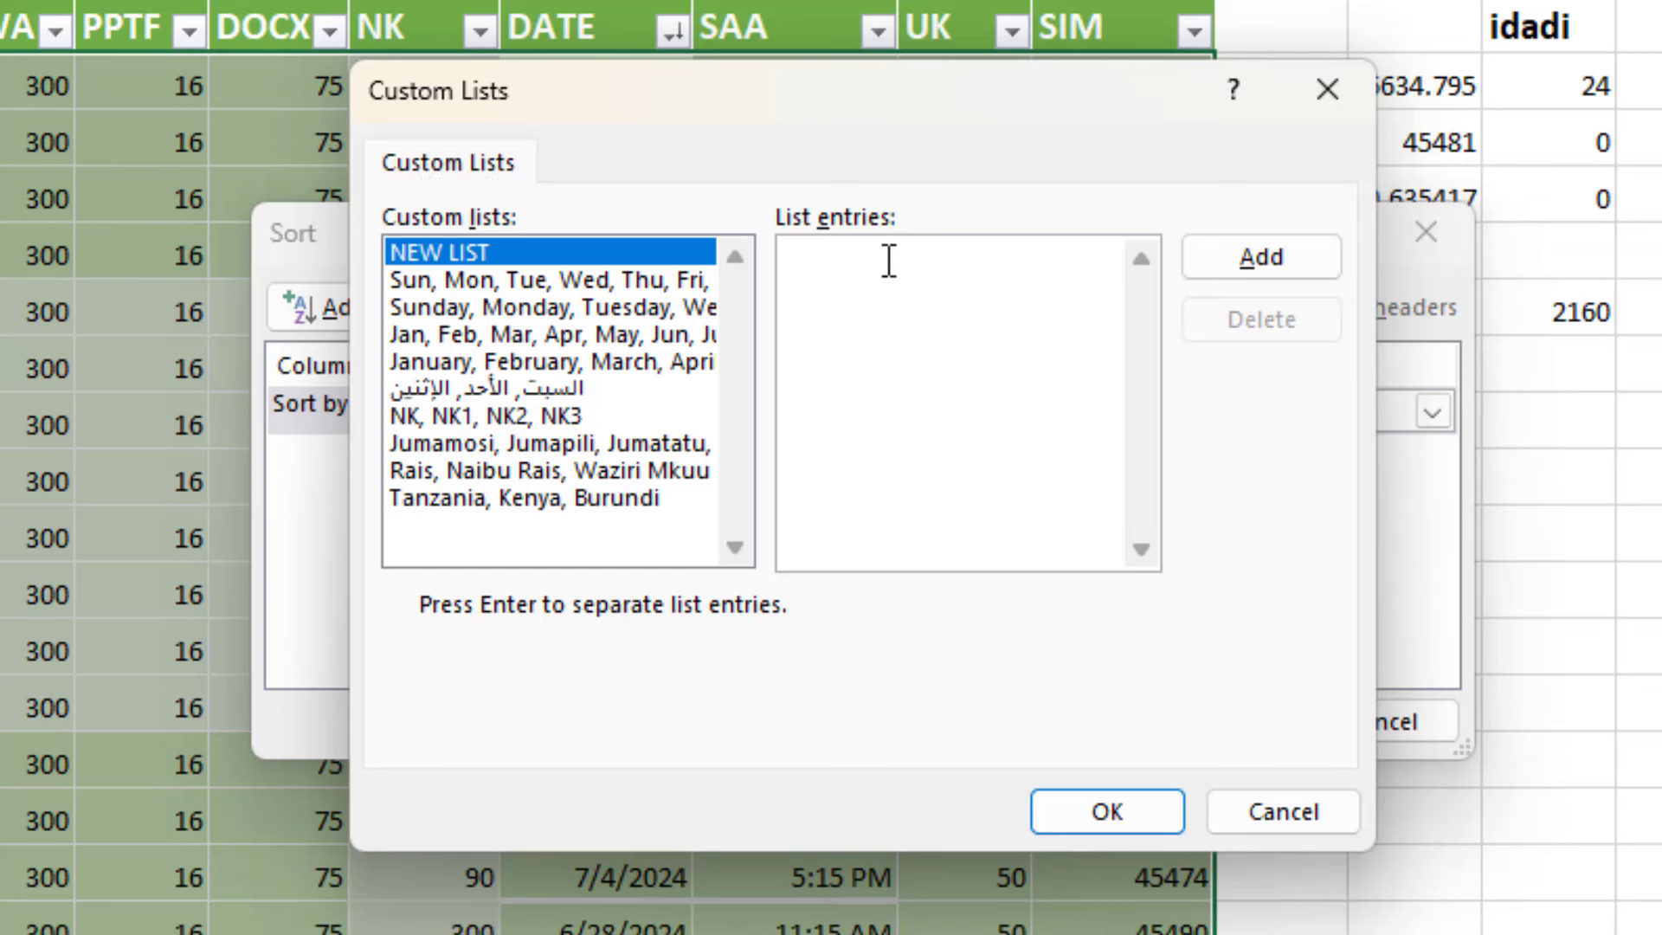
text(TA)
key(BackSpace)
text(anzania )
text(Ke)
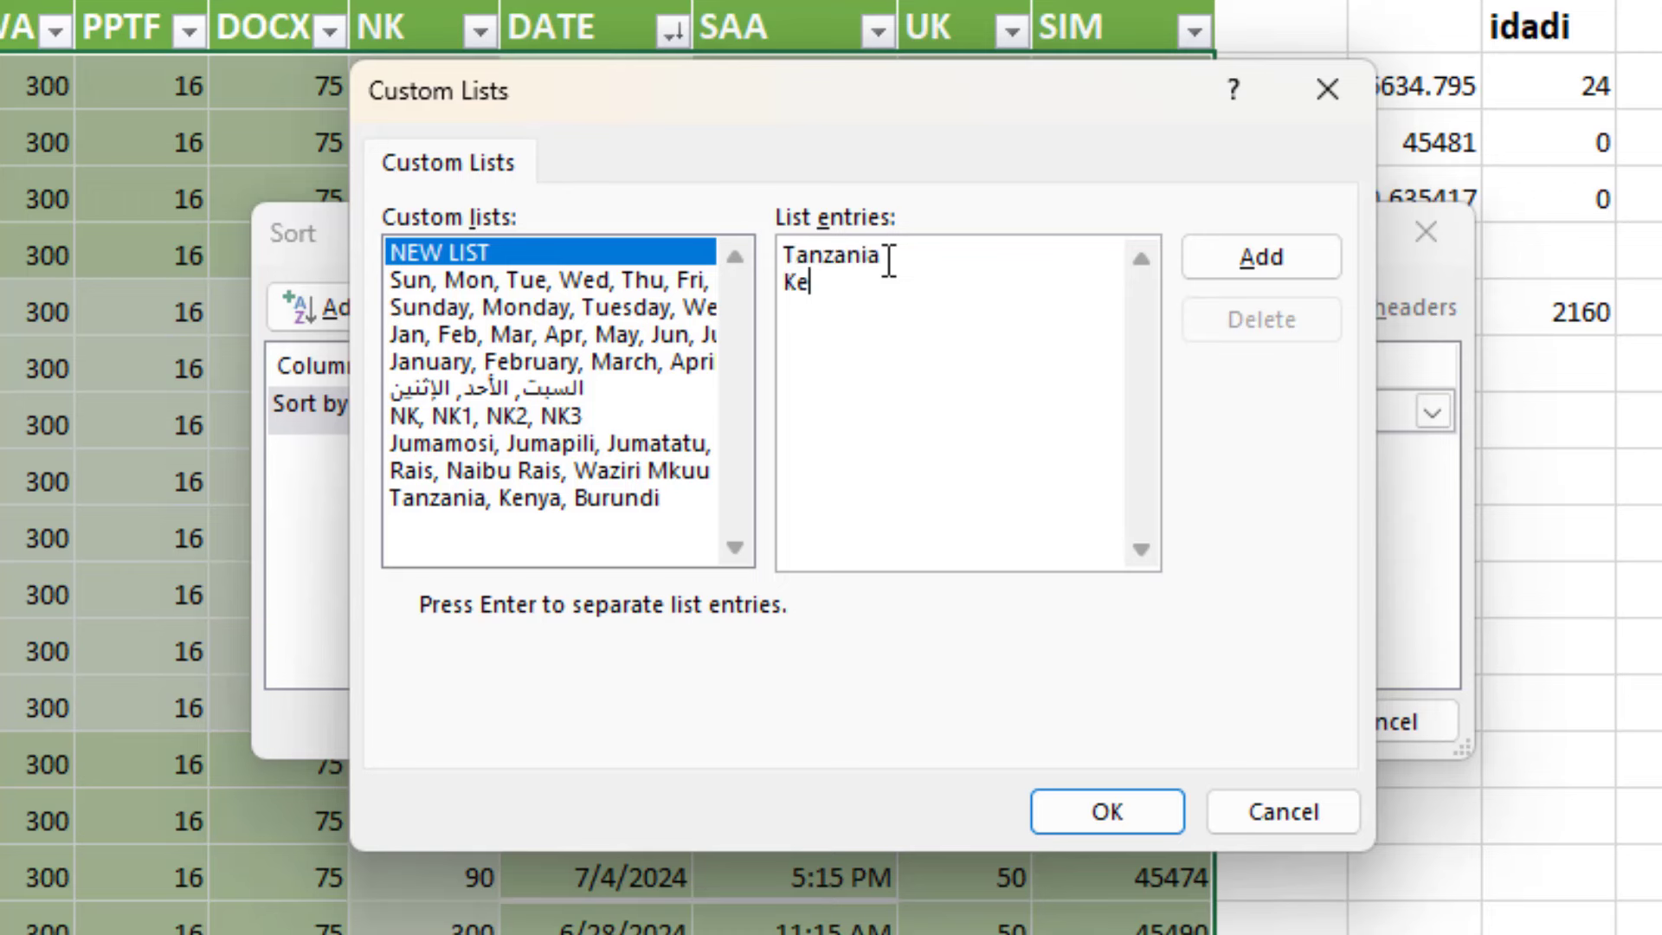
text(nya )
text(Burundi)
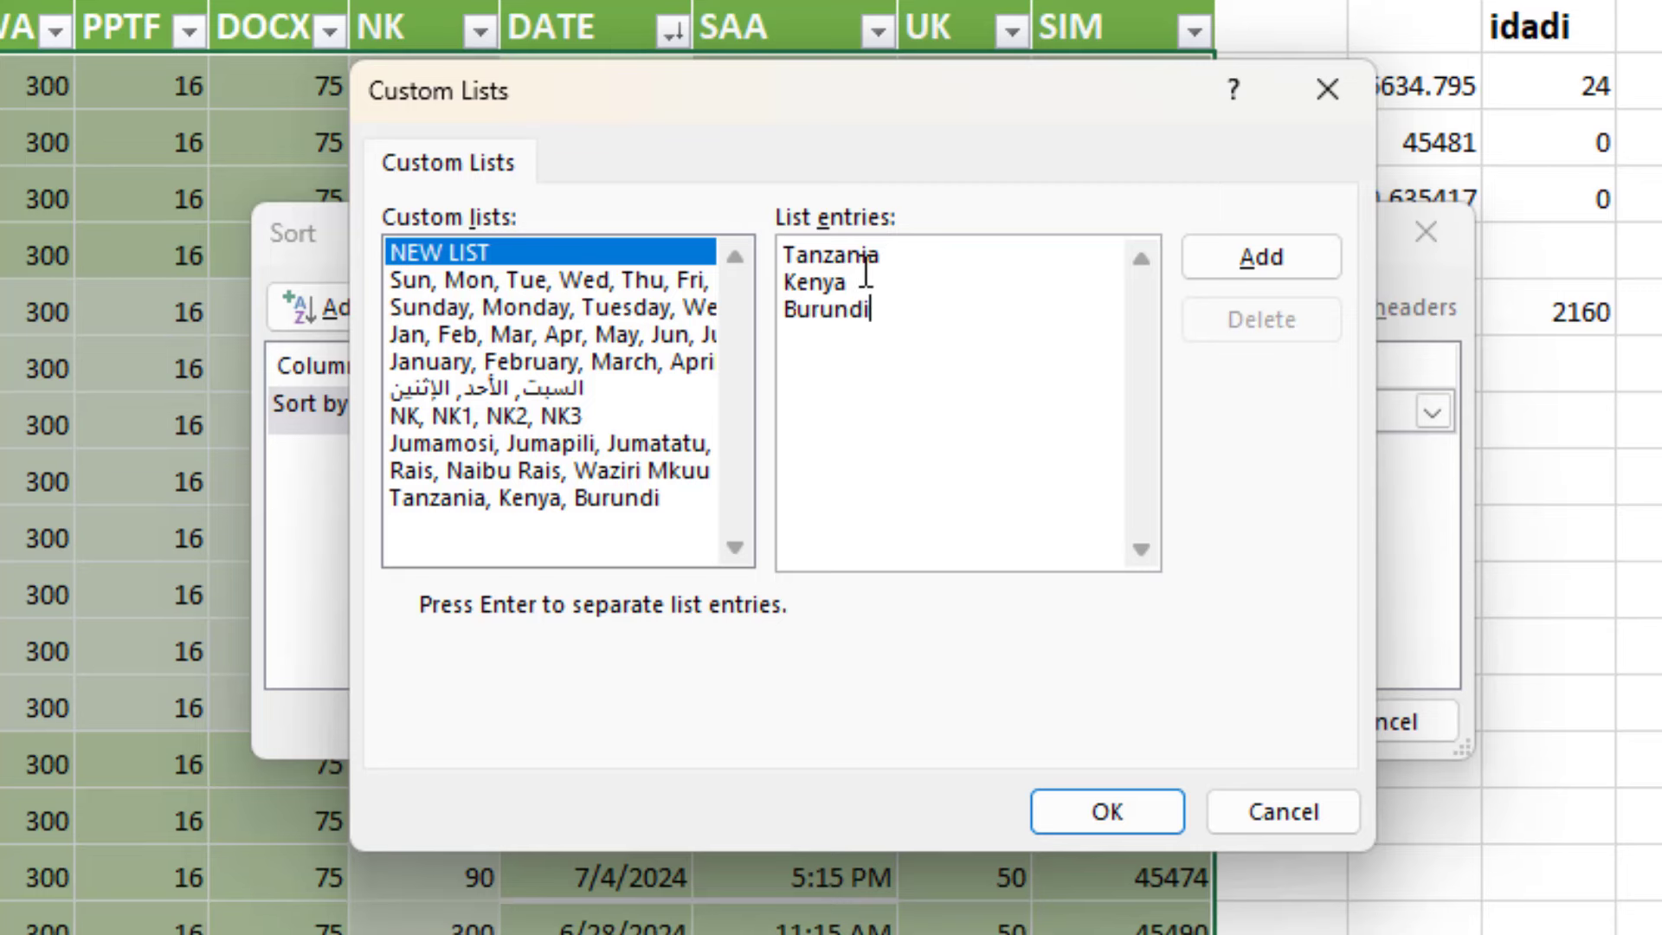
click(1108, 812)
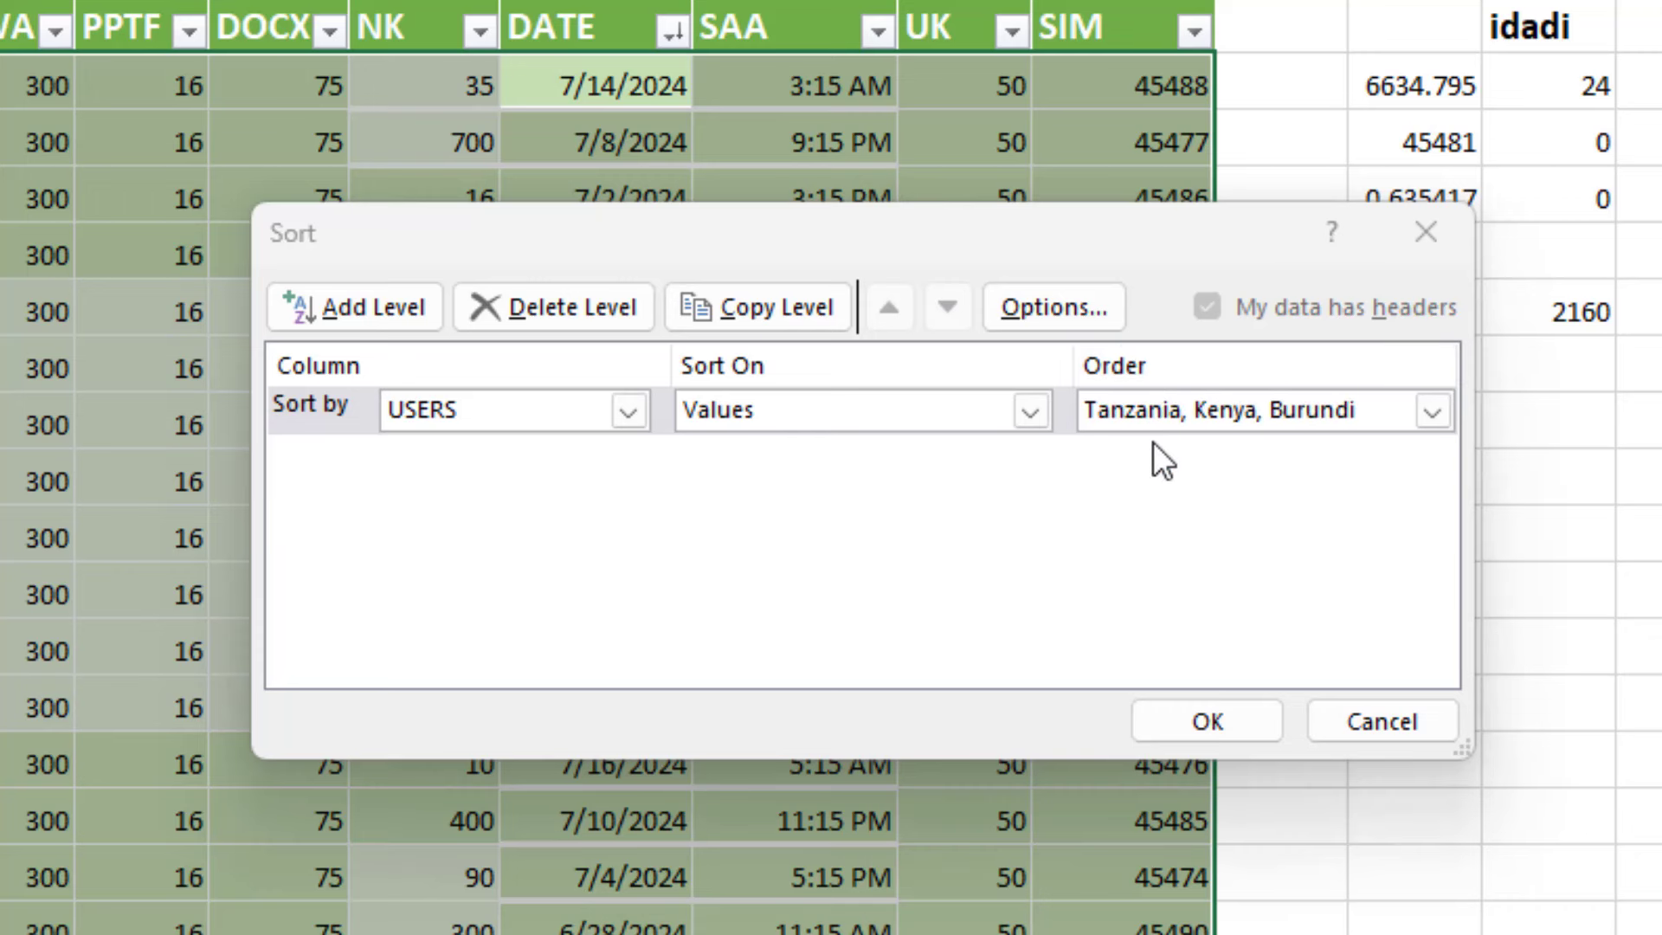
click(1444, 416)
click(1212, 556)
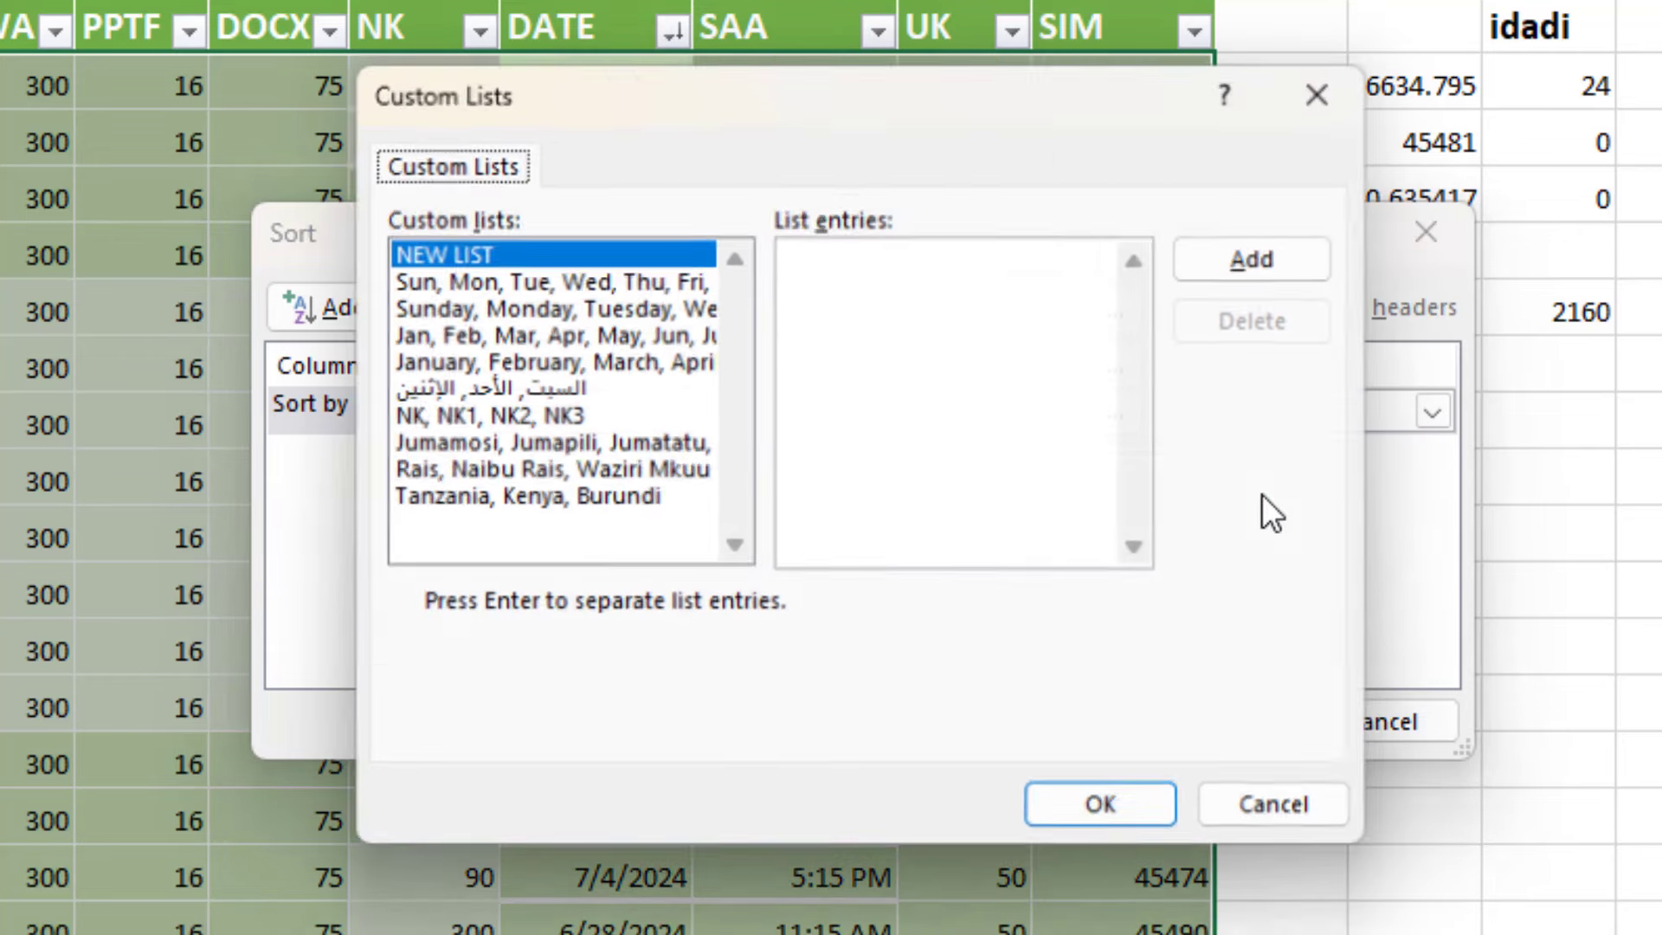
click(452, 390)
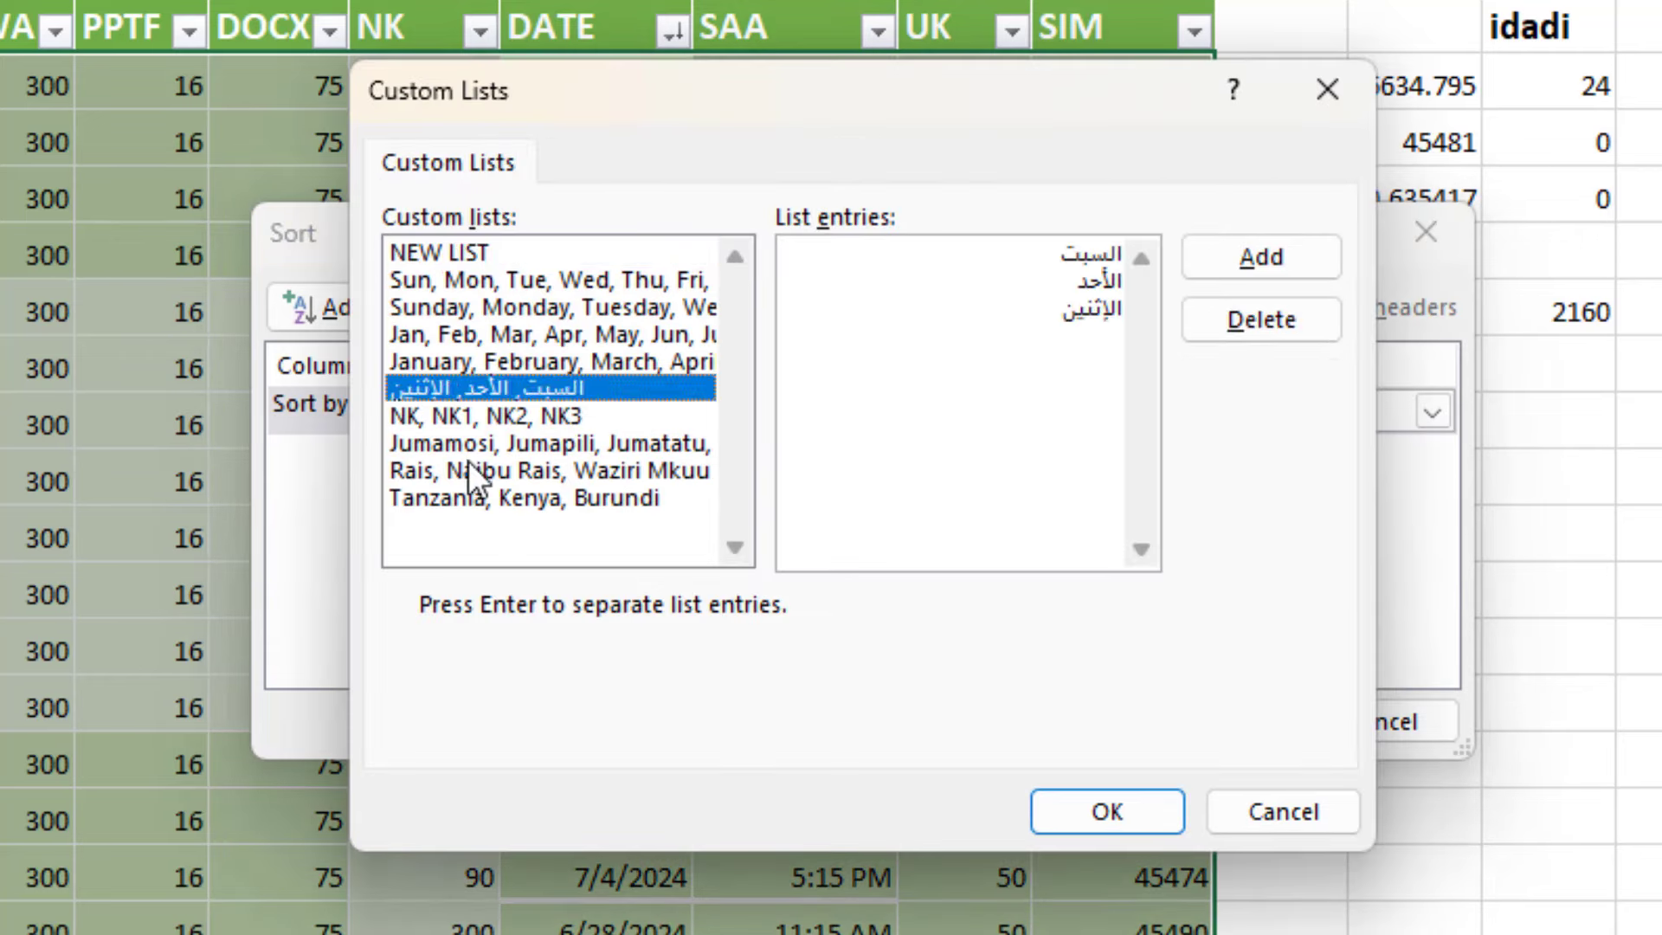
click(469, 467)
click(449, 496)
click(472, 470)
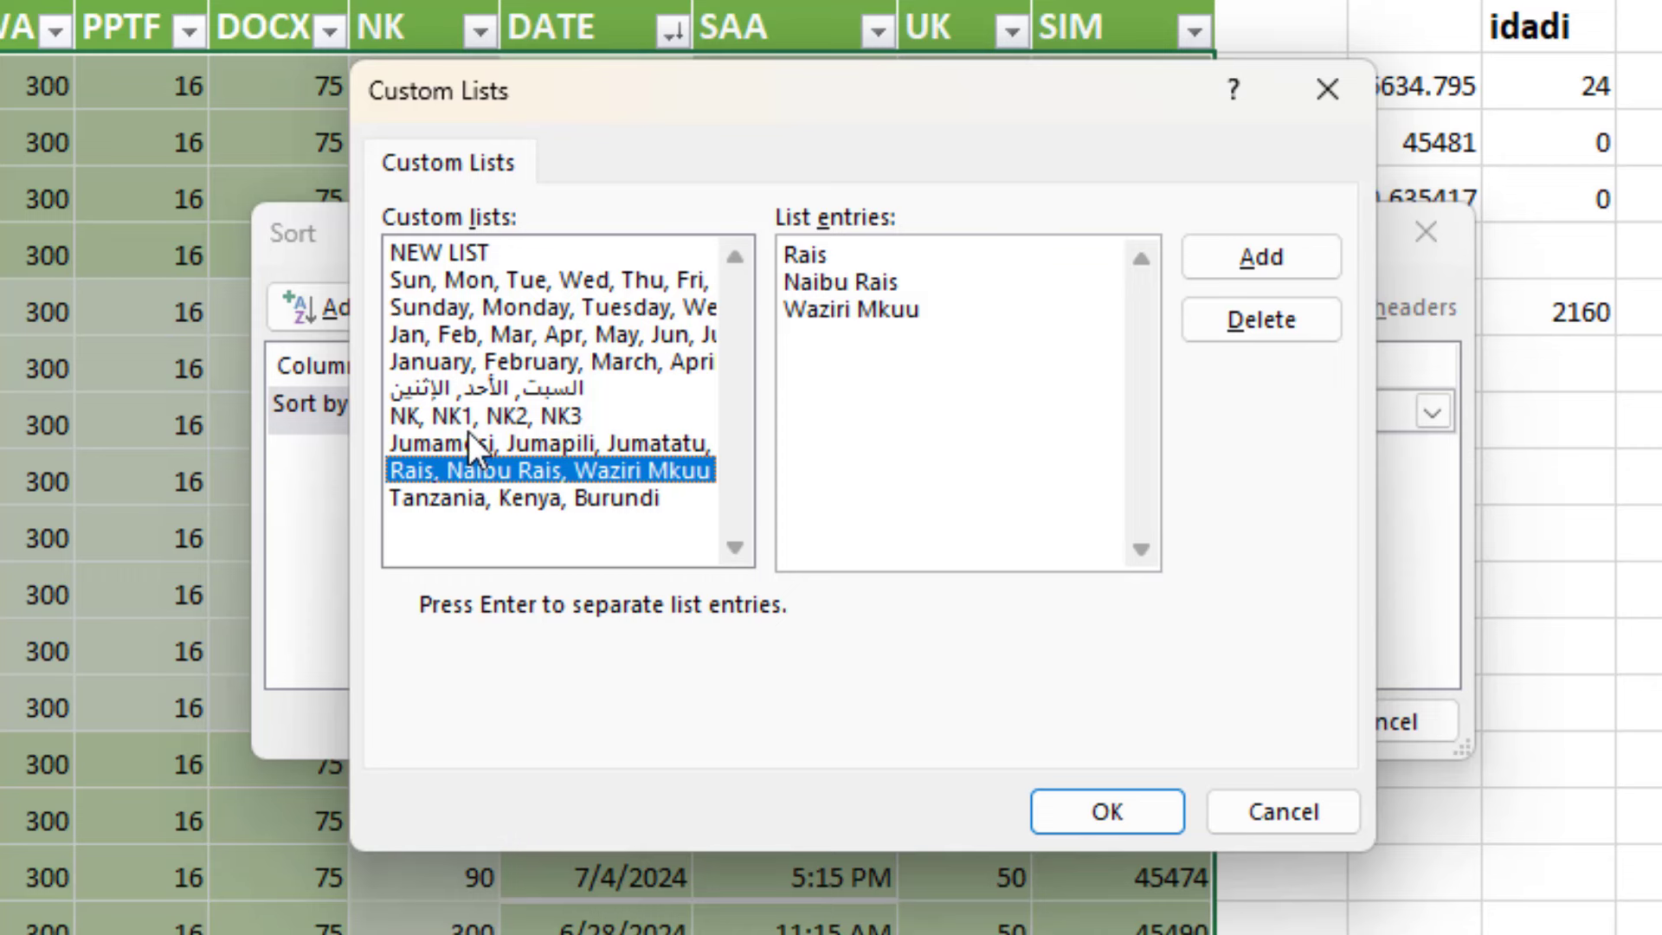
click(463, 442)
click(454, 362)
click(459, 307)
click(459, 252)
click(458, 308)
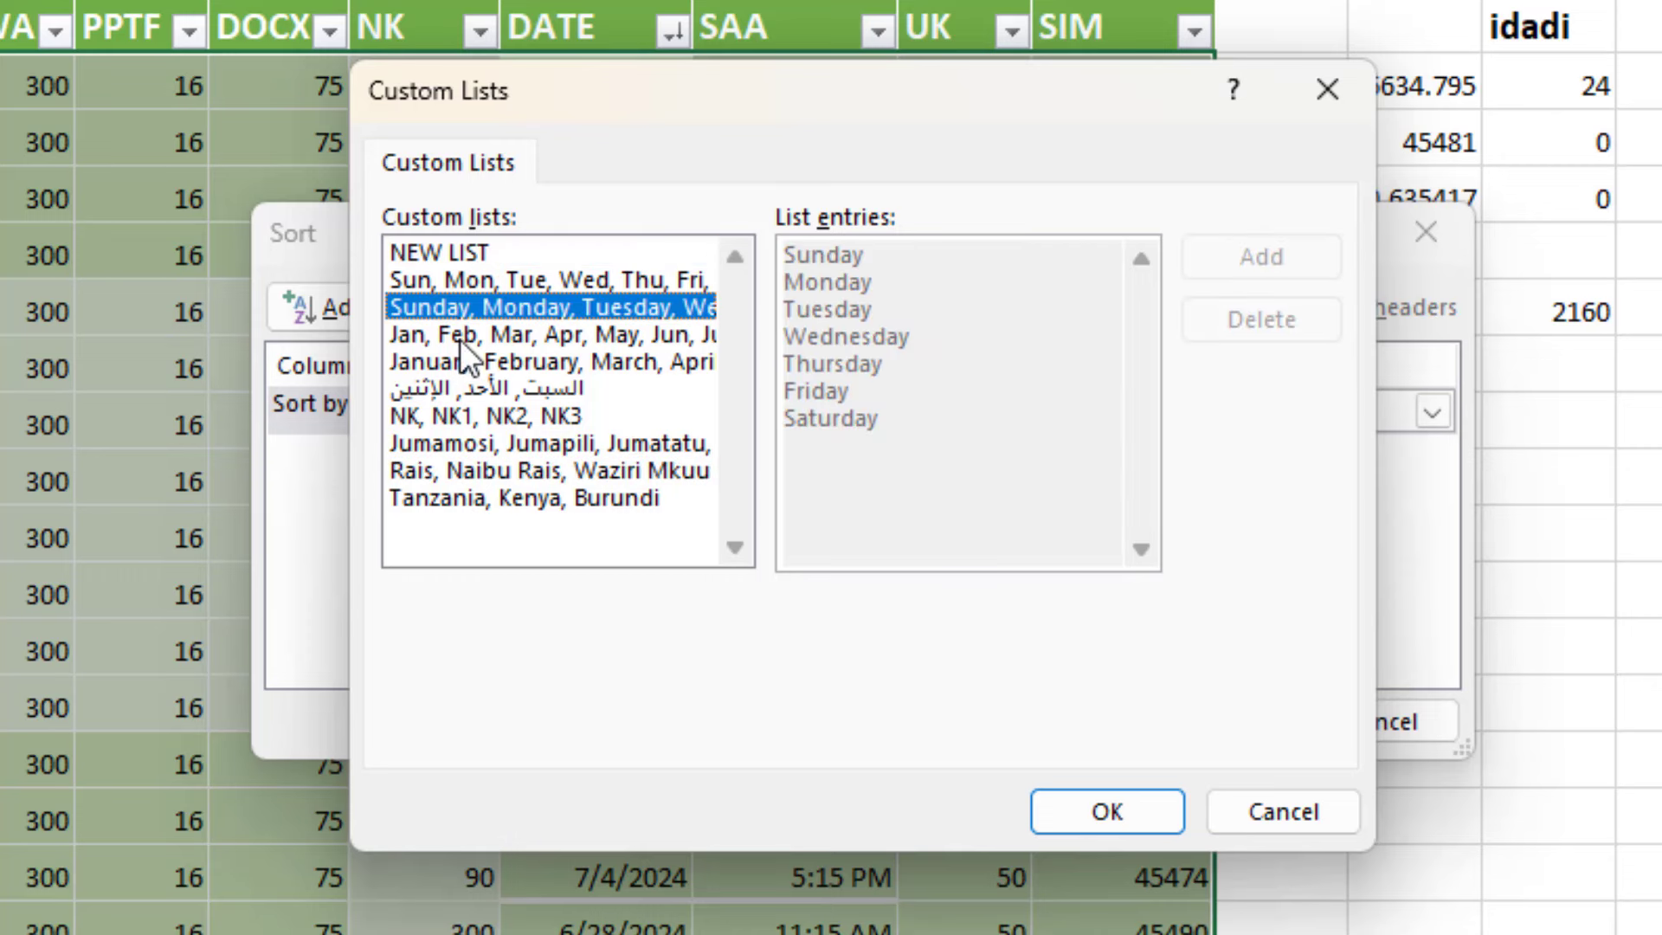
click(458, 362)
click(462, 443)
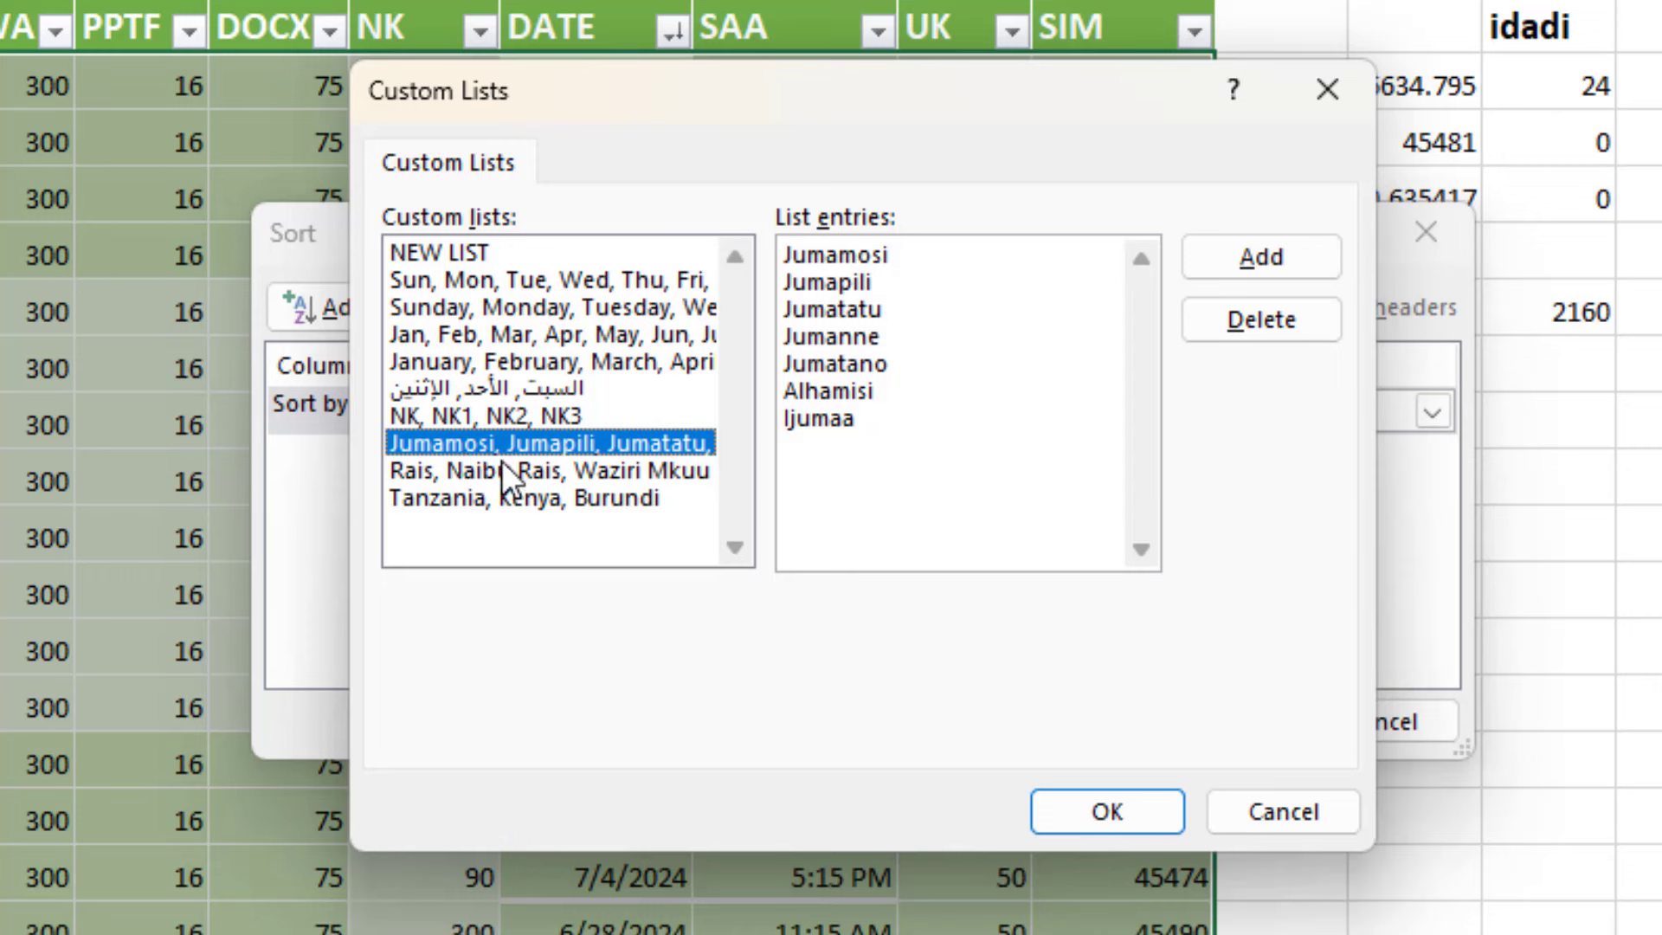
click(432, 500)
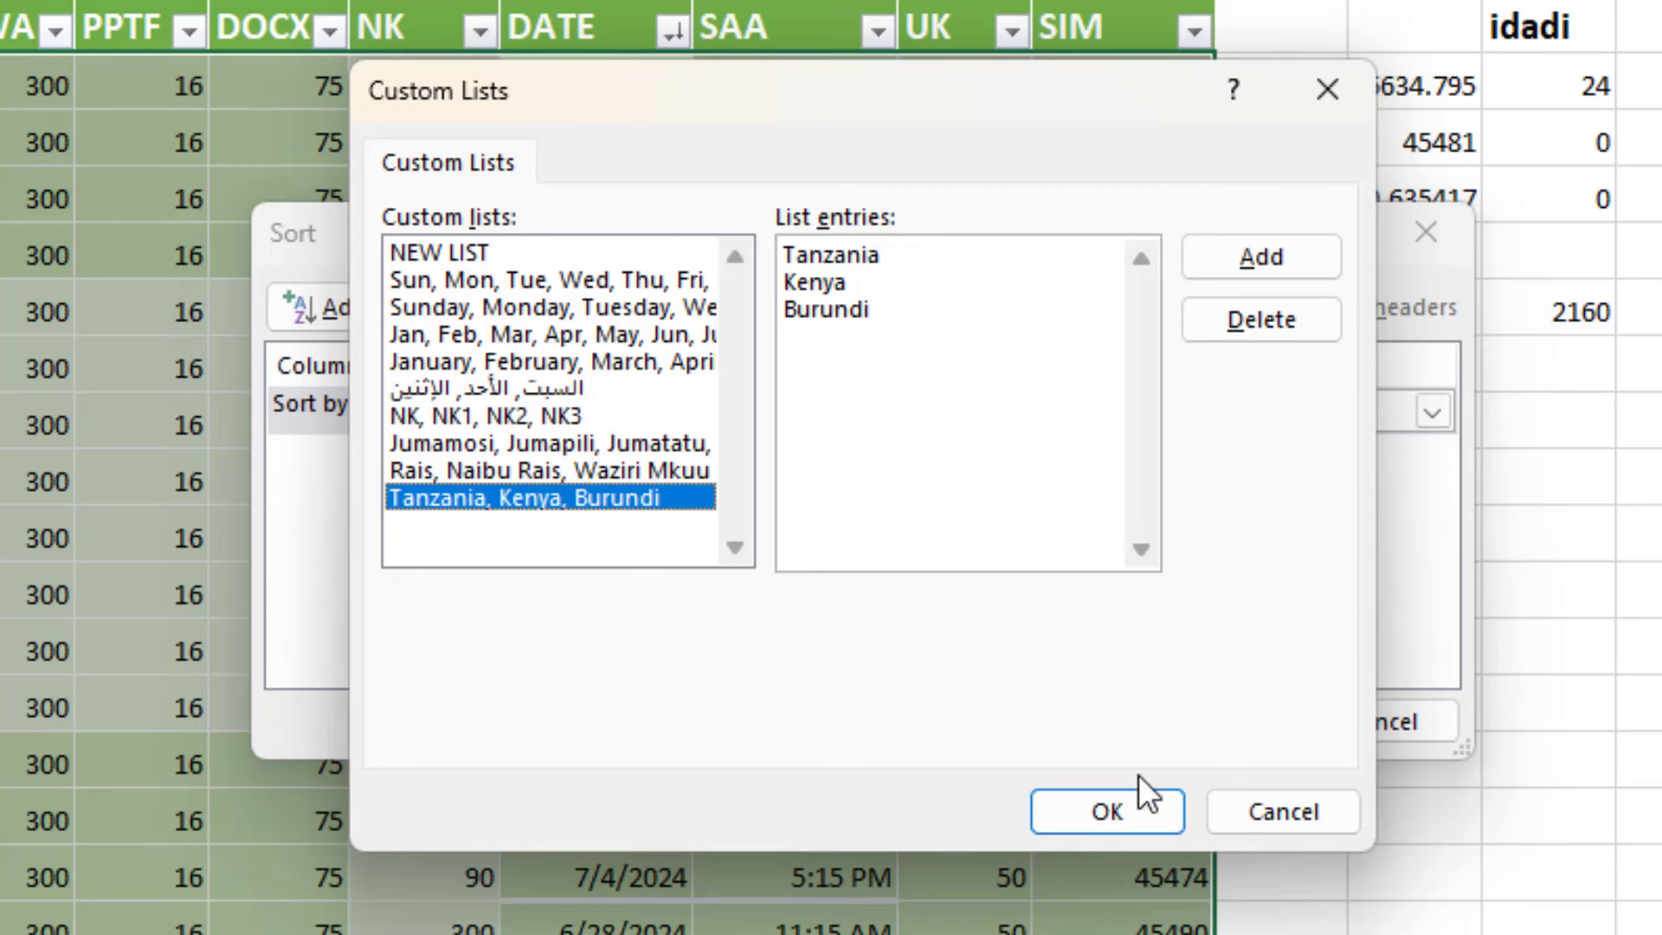
click(1125, 797)
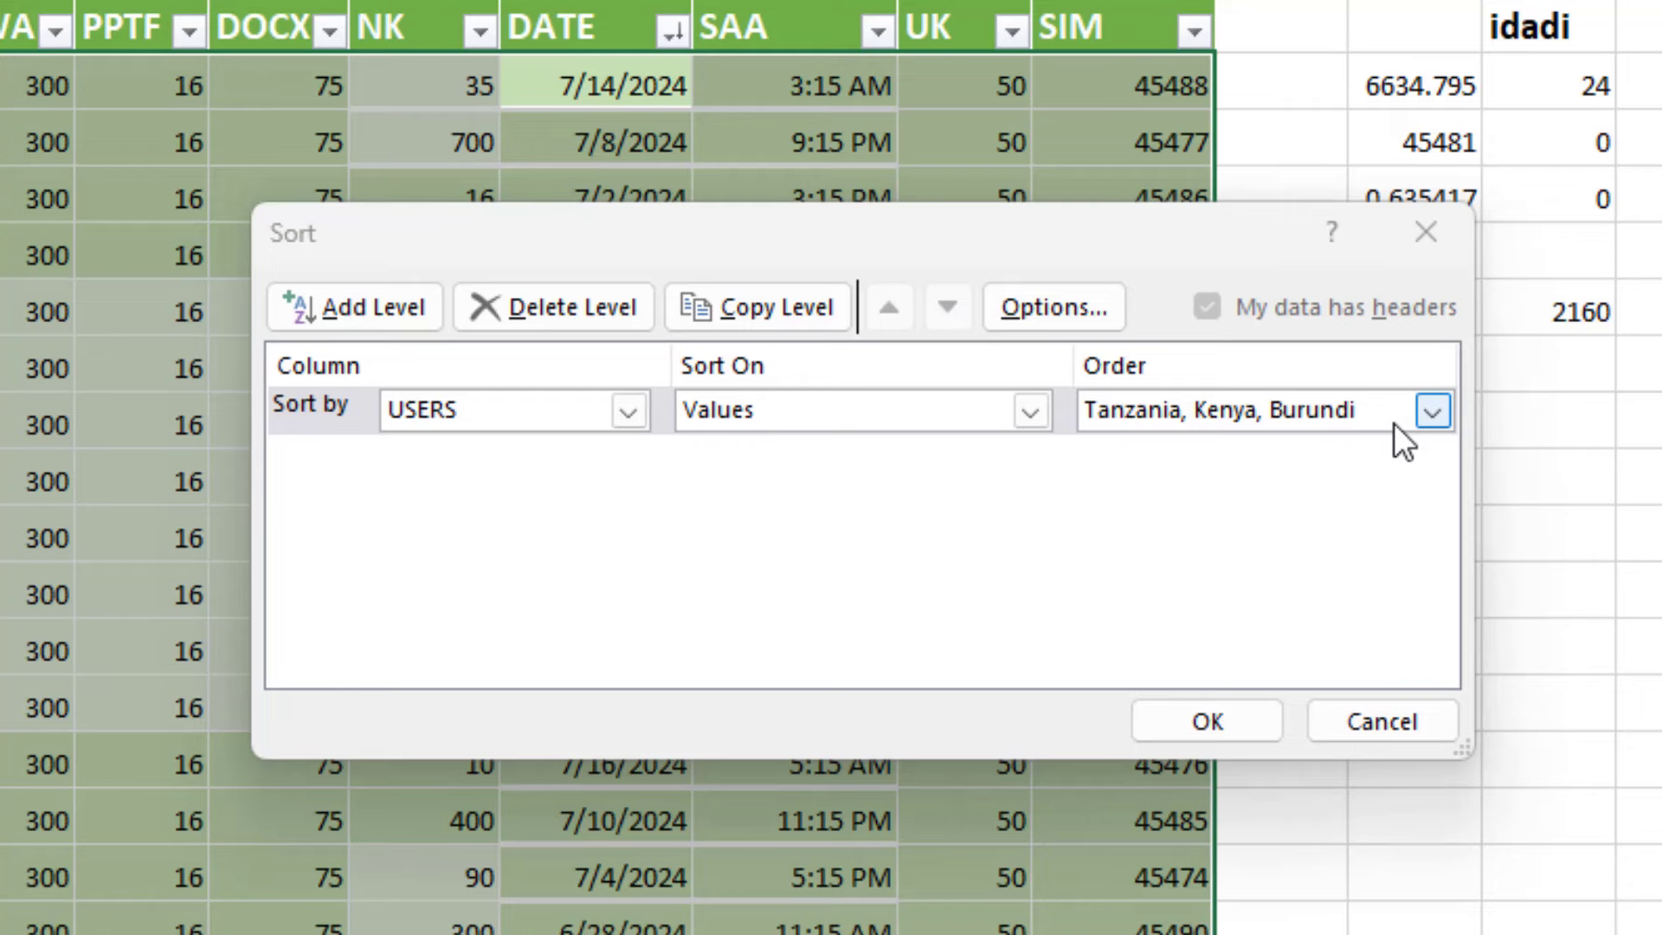
Step: Apply the custom sort and verify Tanzania, Kenya, then Burundi rows in column A
click(1212, 717)
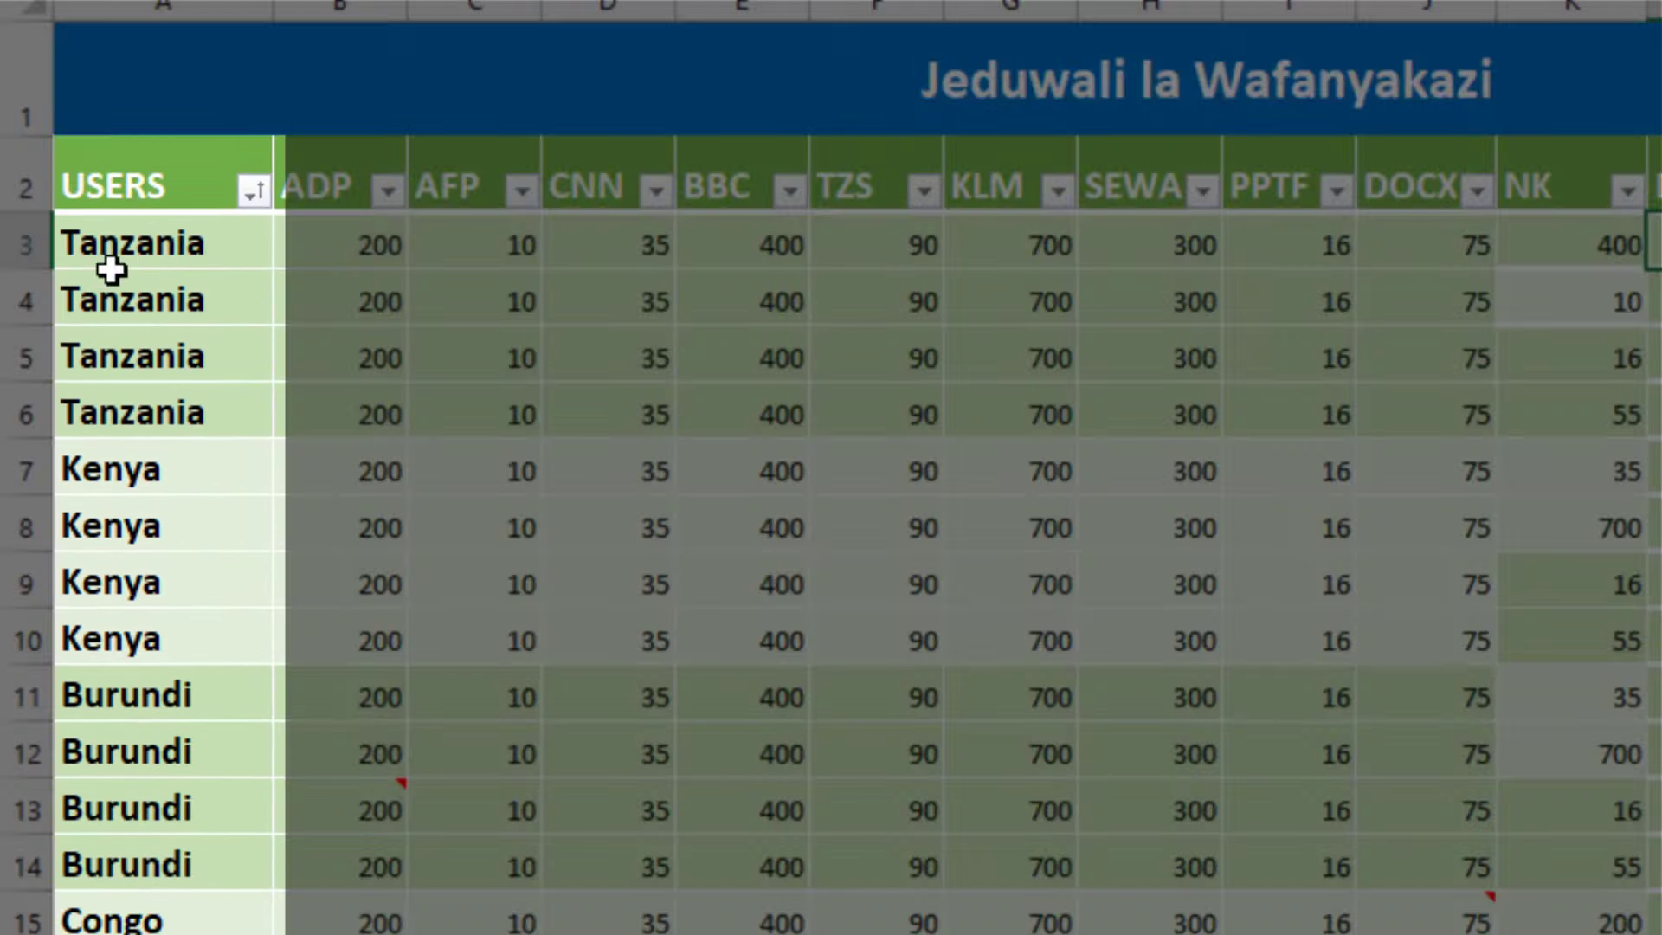
click(112, 246)
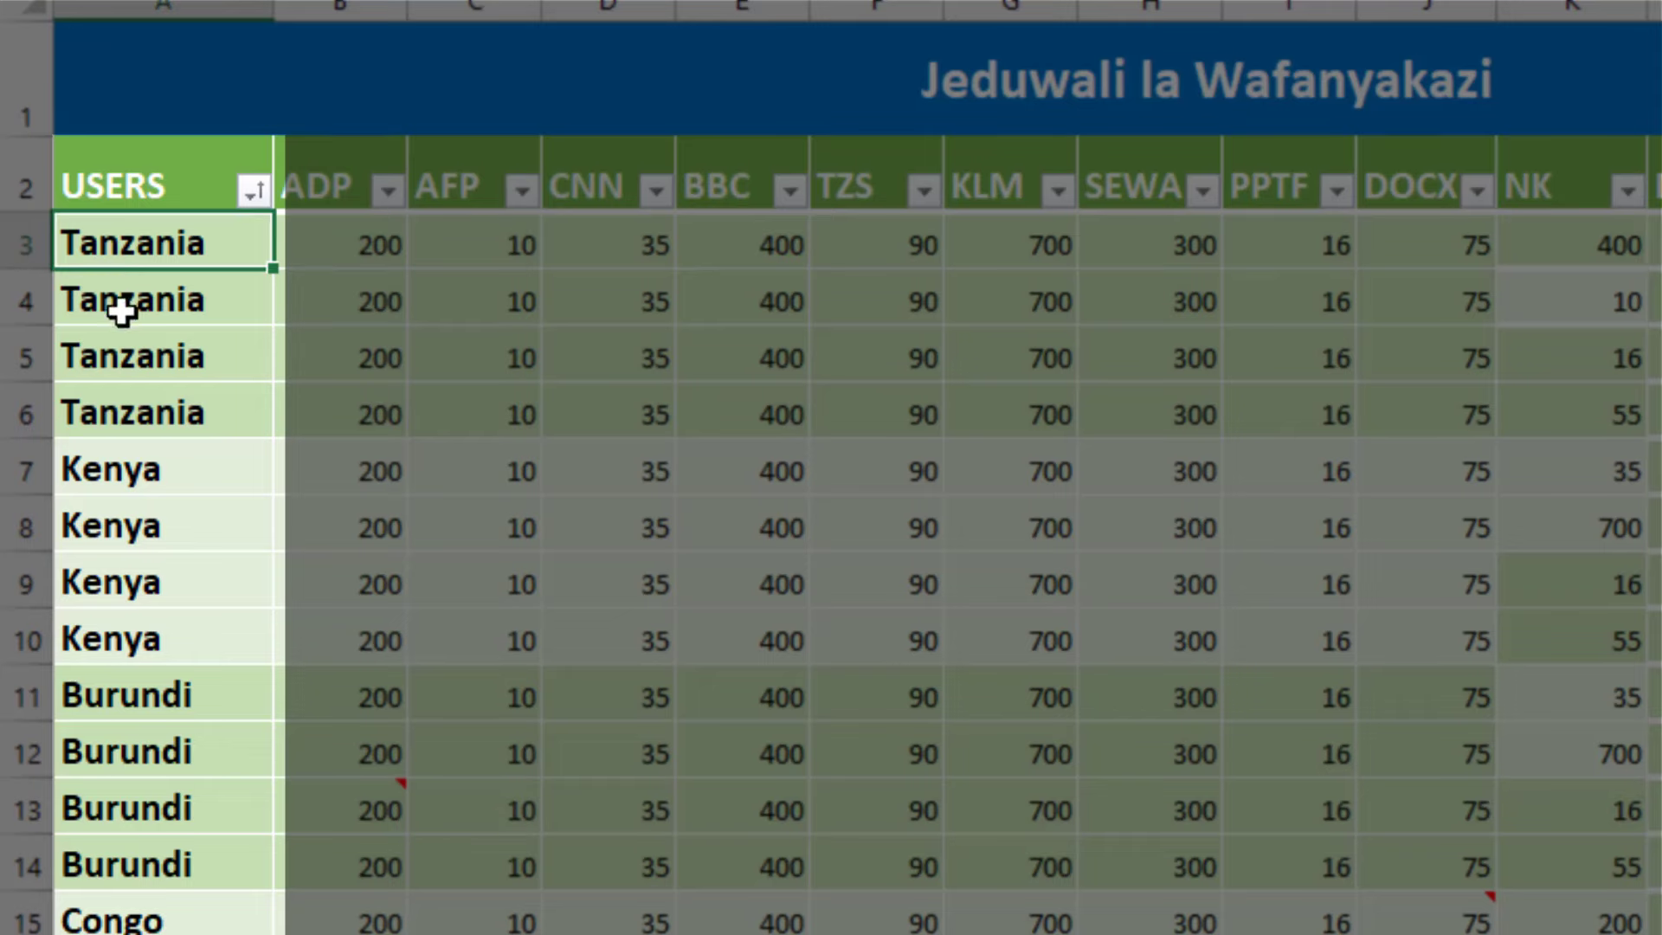
click(129, 303)
click(119, 407)
click(121, 472)
click(121, 528)
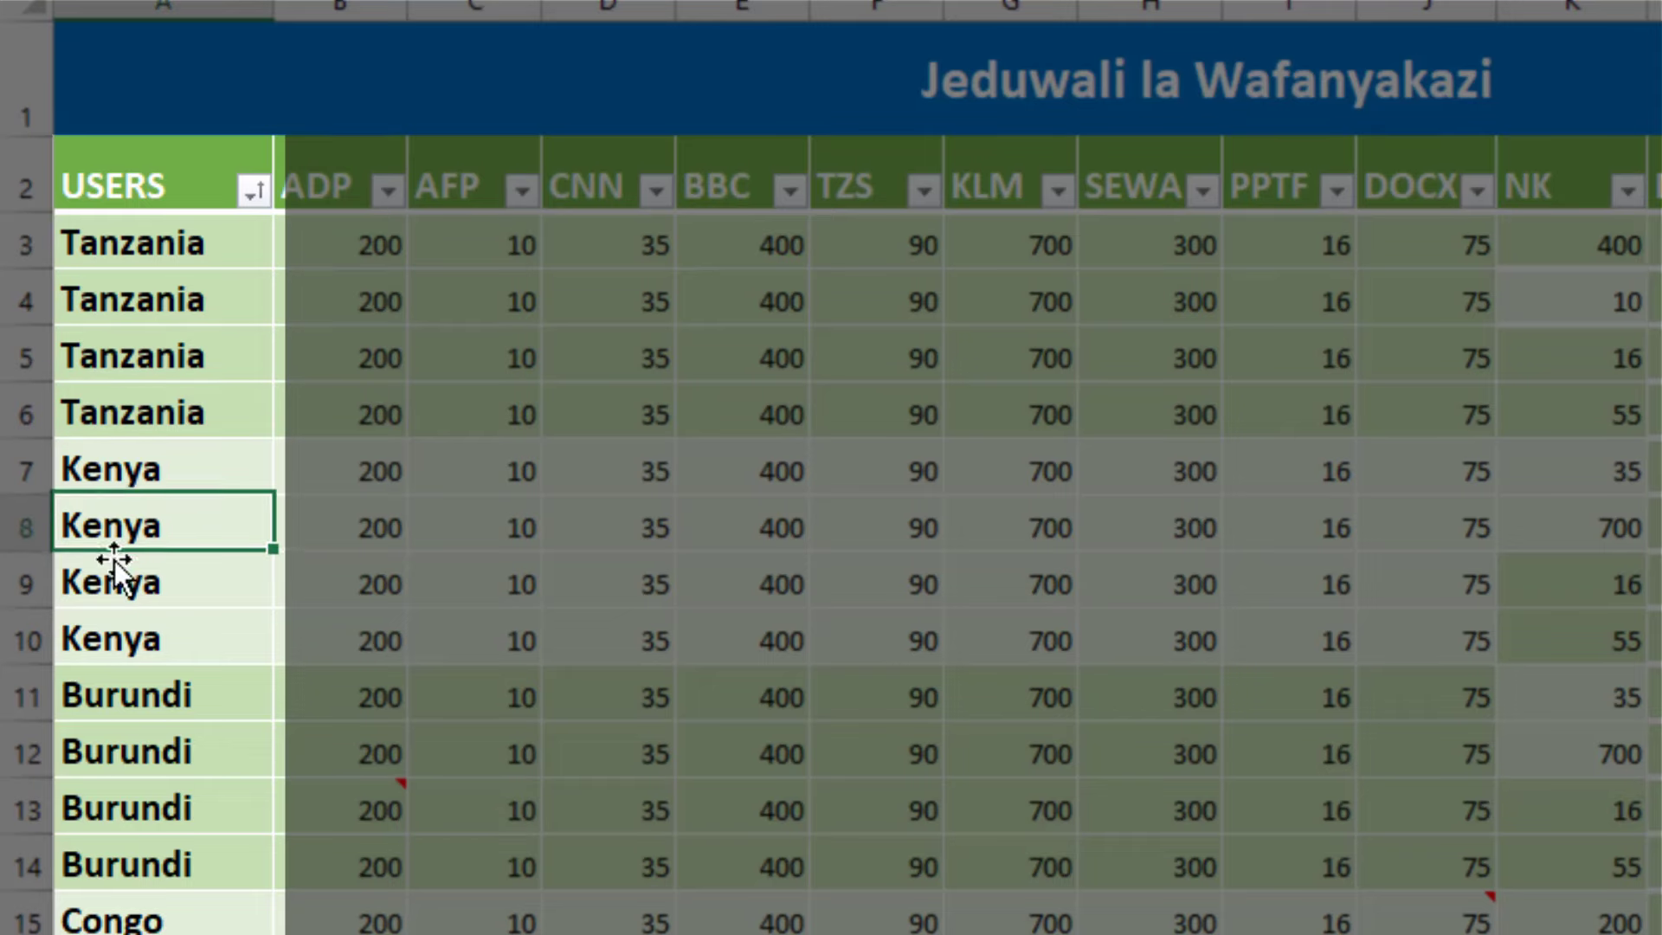
click(121, 584)
click(117, 640)
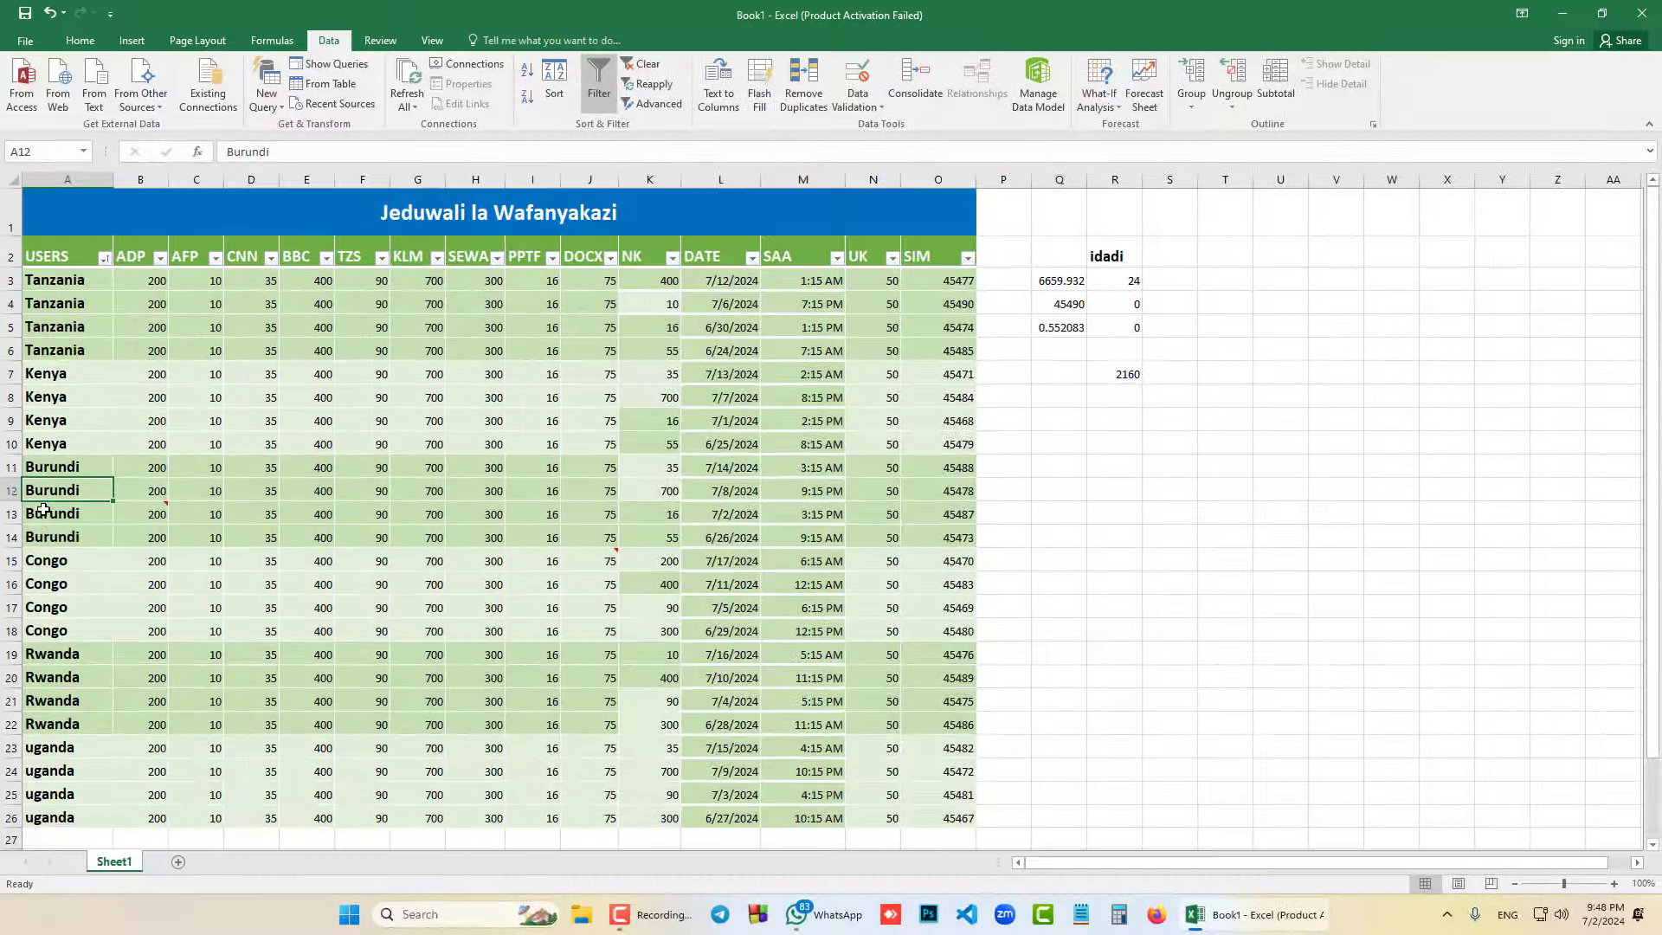
click(48, 518)
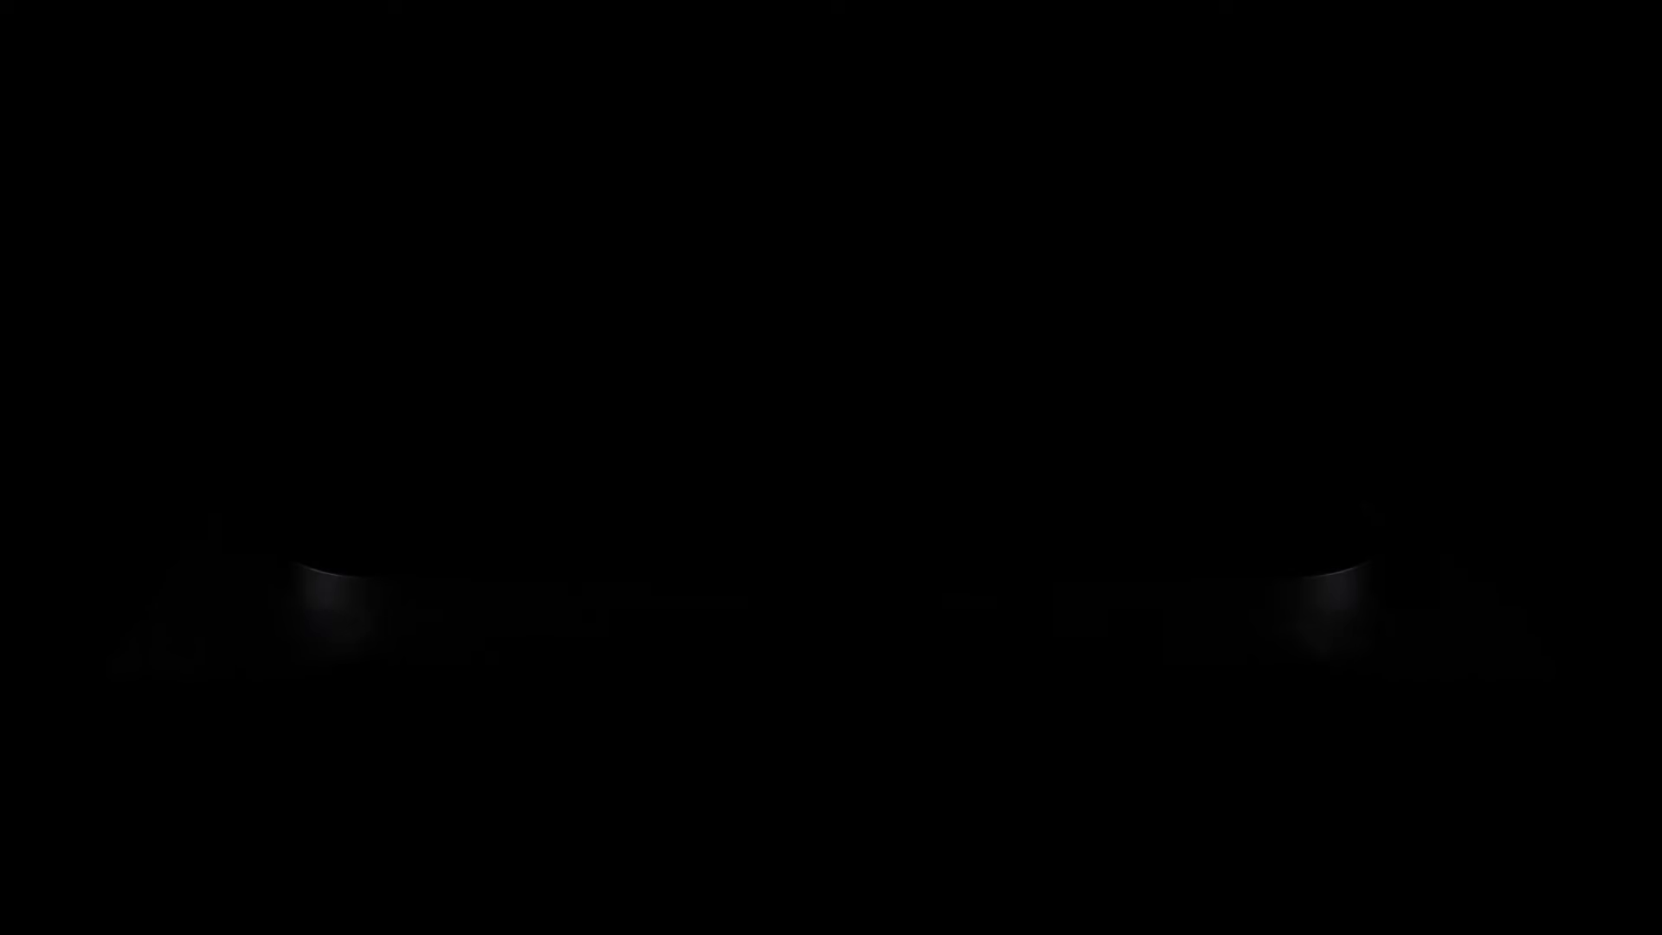